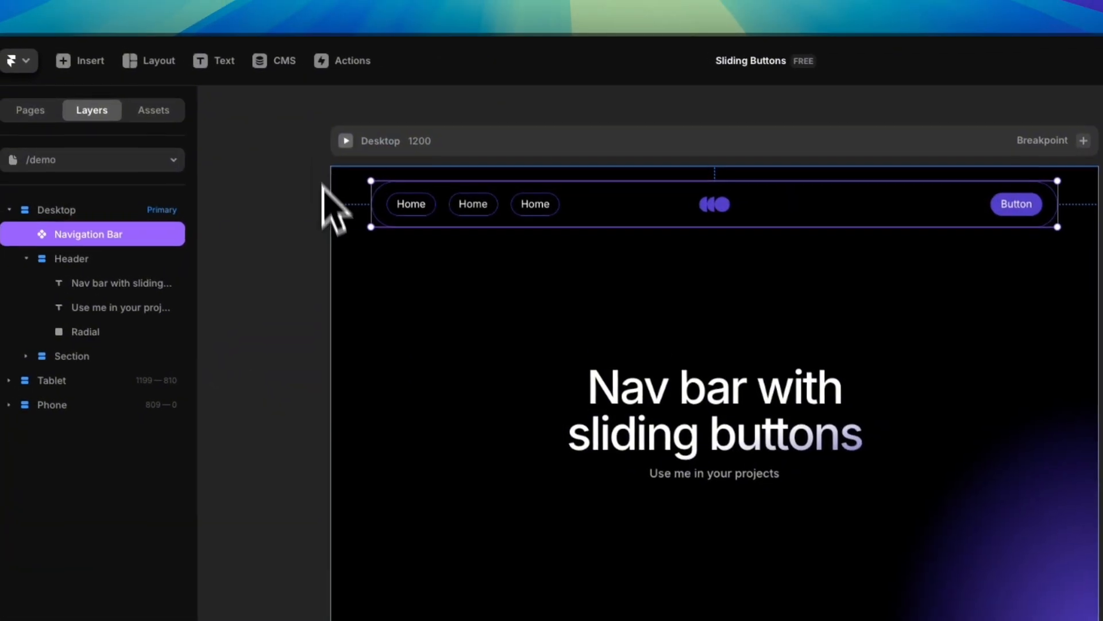
- Preview the demo page and scroll through it to examine the navigation bar and header
left_click(289, 243)
key("super+p")
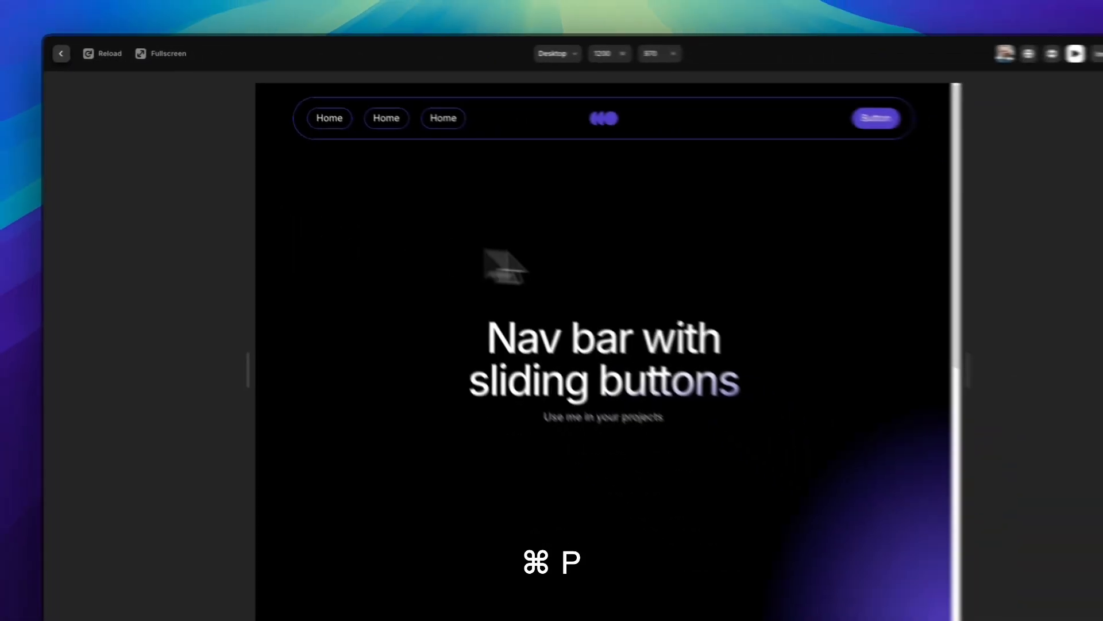
scroll(693, 312, "down", 5)
scroll(690, 308, "up", 5)
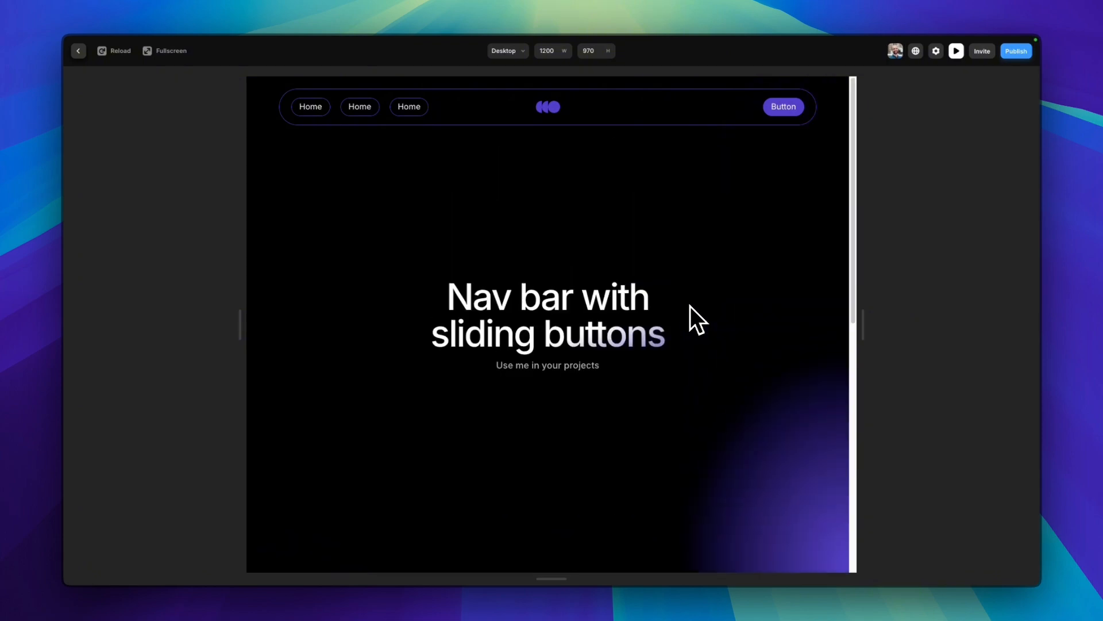
- Check the navigation bar at tablet, phone and wide desktop preview widths, toggling its hamburger menu, and leave the preview
left_click_drag(867, 323, 812, 323)
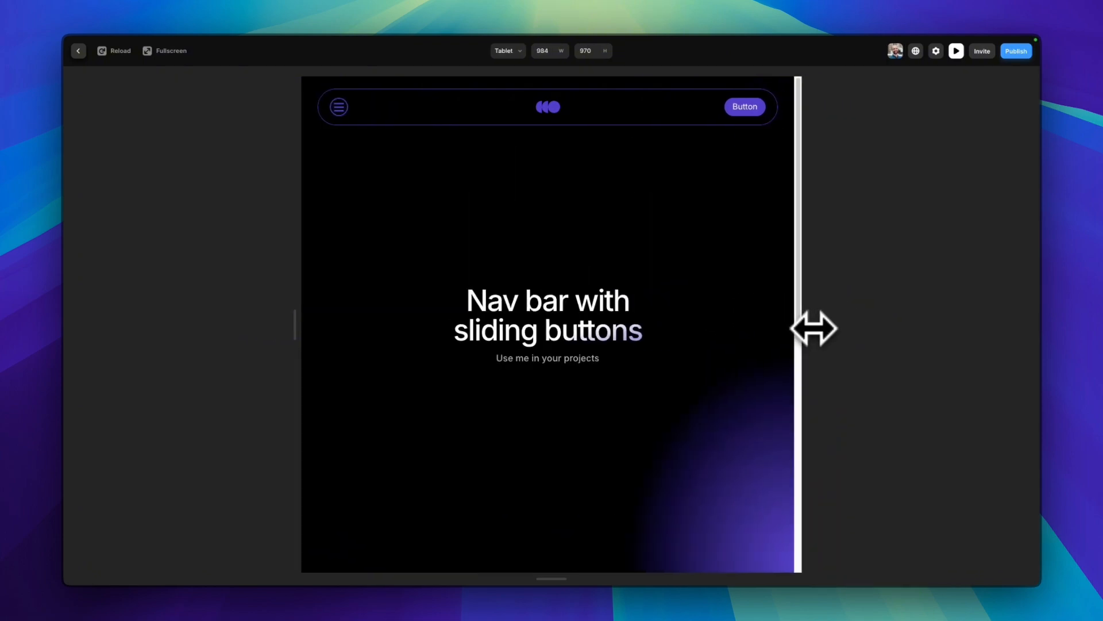
left_click(340, 109)
left_click(340, 109)
left_click_drag(818, 322, 667, 322)
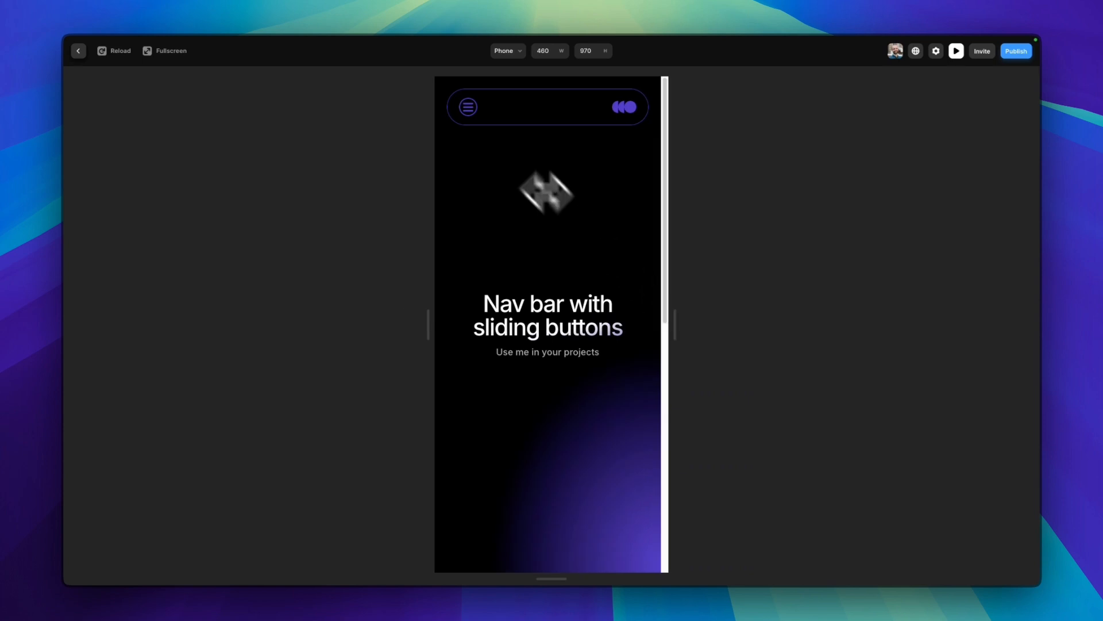
left_click(469, 109)
left_click(470, 113)
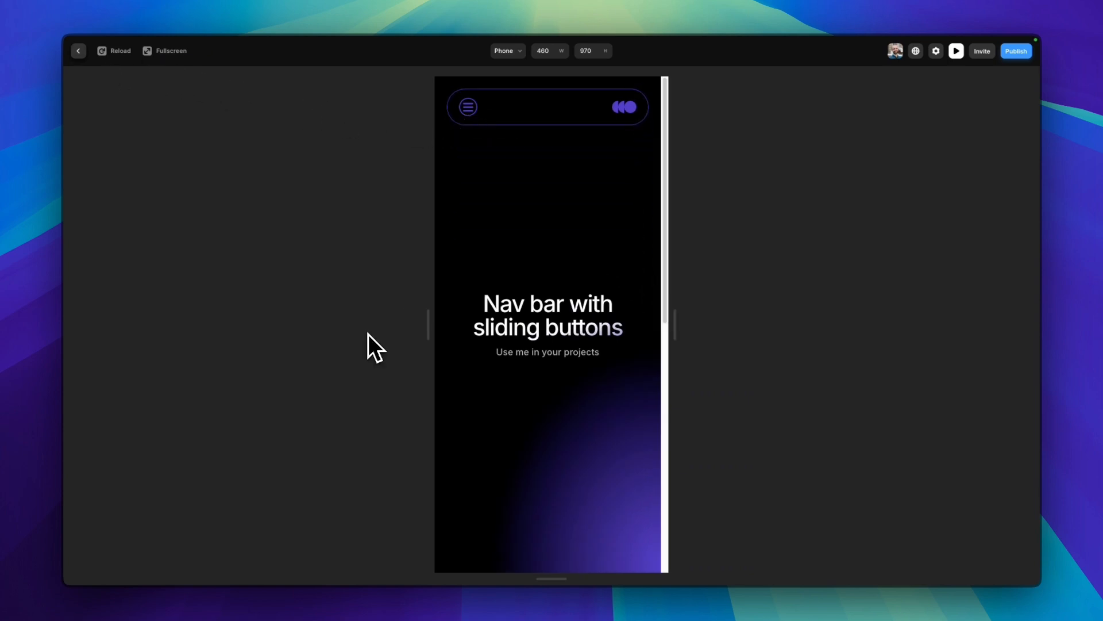
left_click_drag(428, 325, 166, 321)
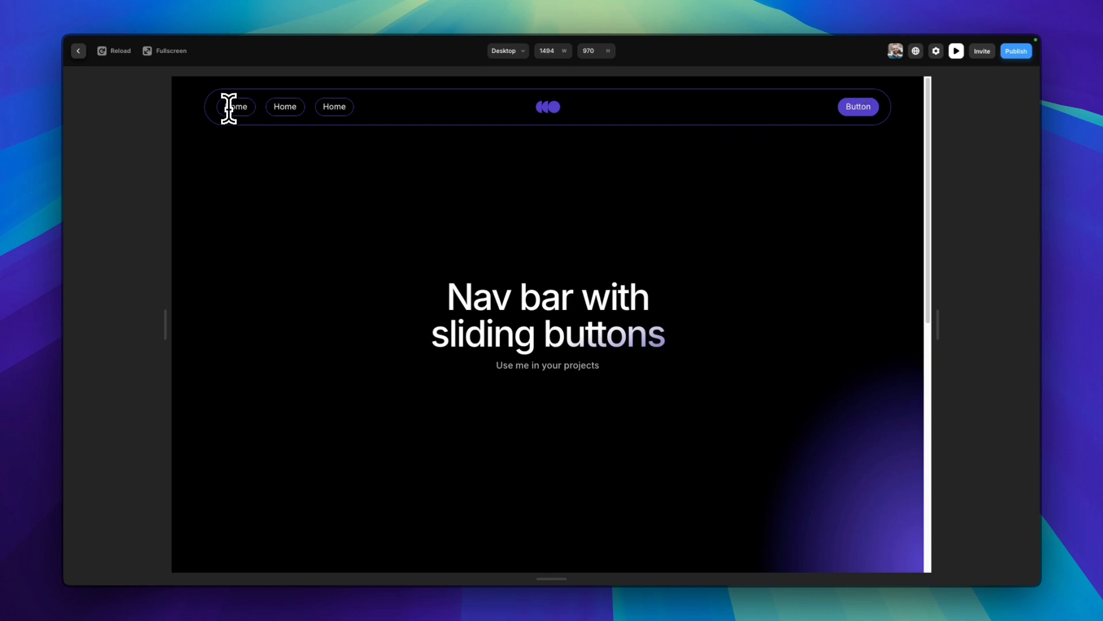
key("Escape")
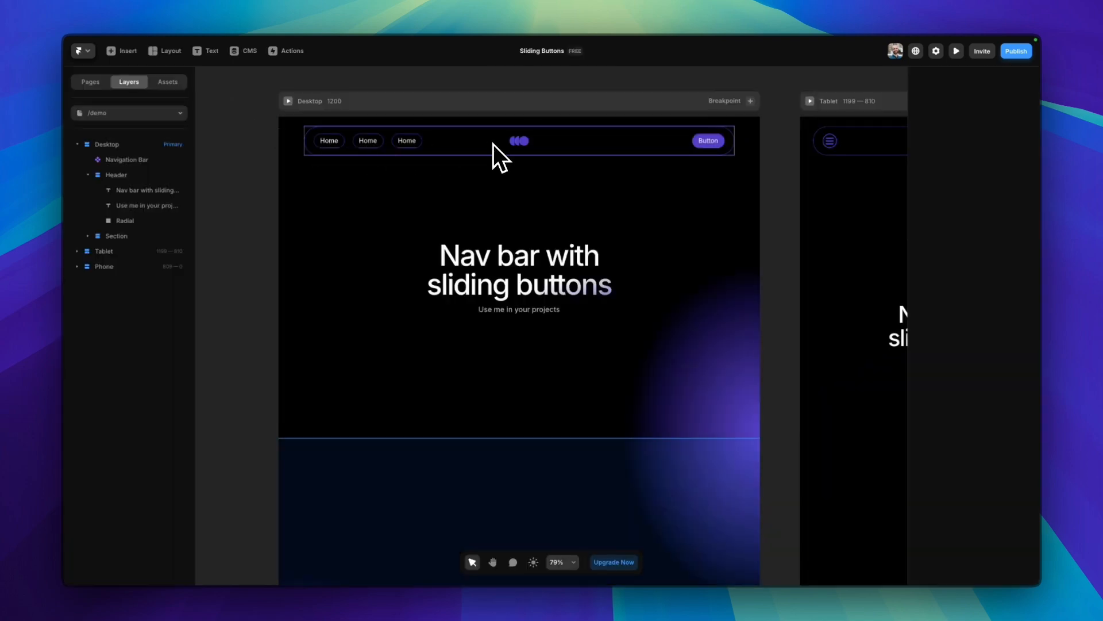
- Open the Navigation Bar component for editing and inspect the layers inside its Nav Links and CTA stacks
double_click(494, 143)
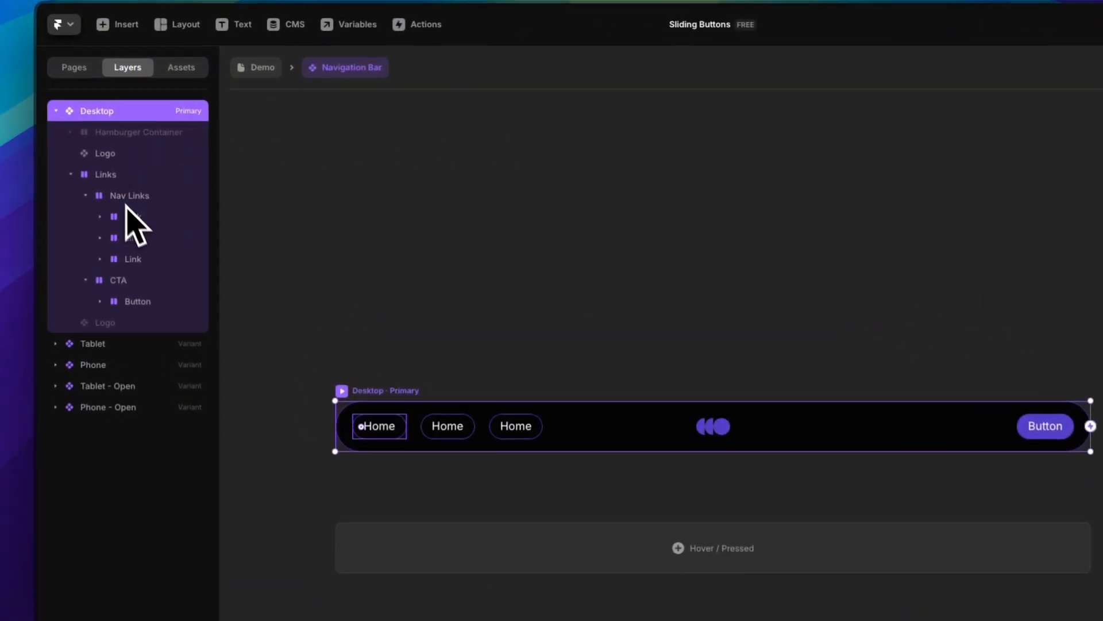
left_click(130, 190)
left_click(131, 238)
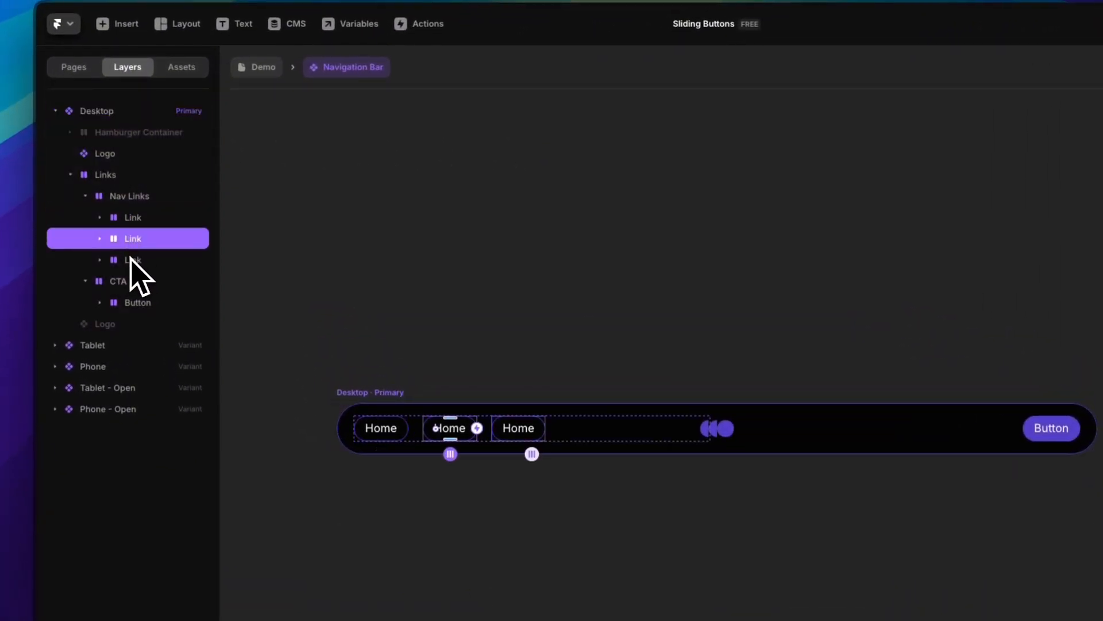
left_click(132, 260)
left_click(133, 302)
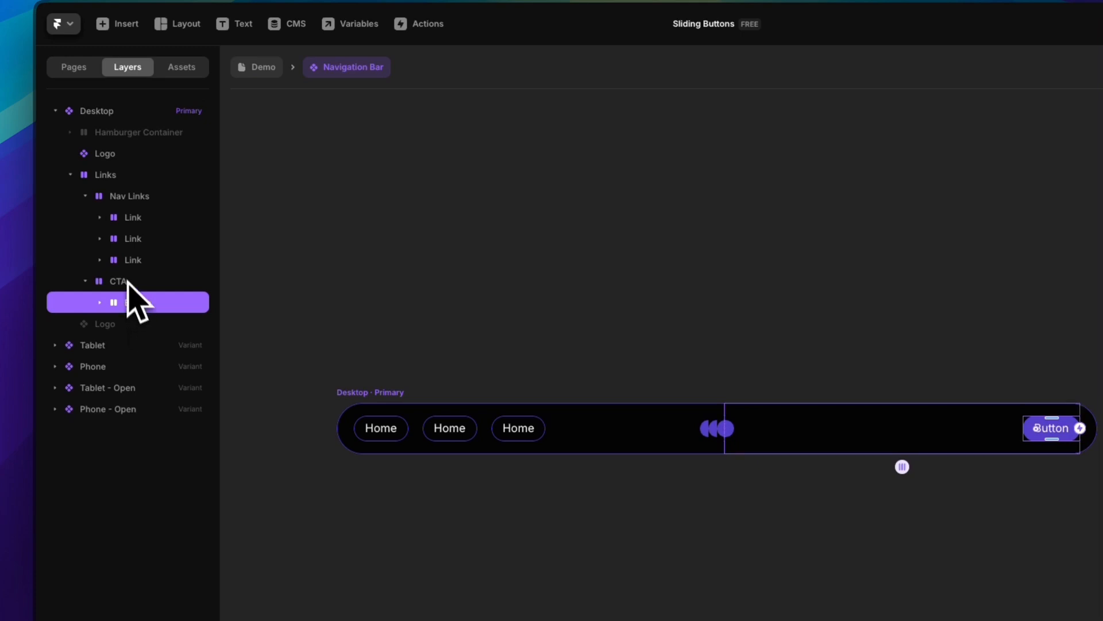
left_click(101, 217)
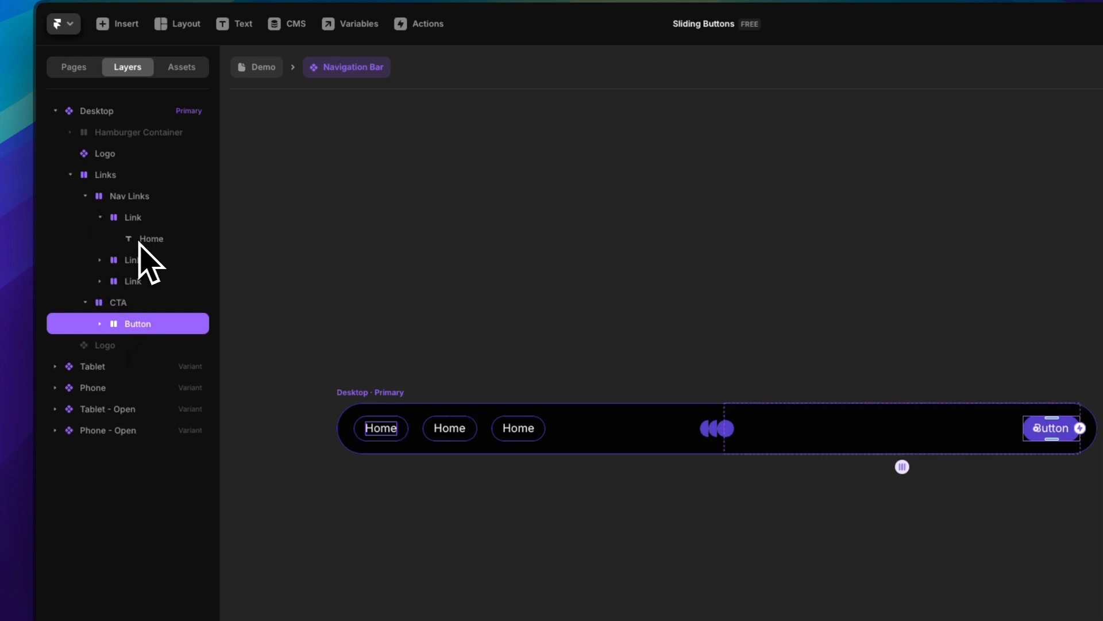
left_click(100, 324)
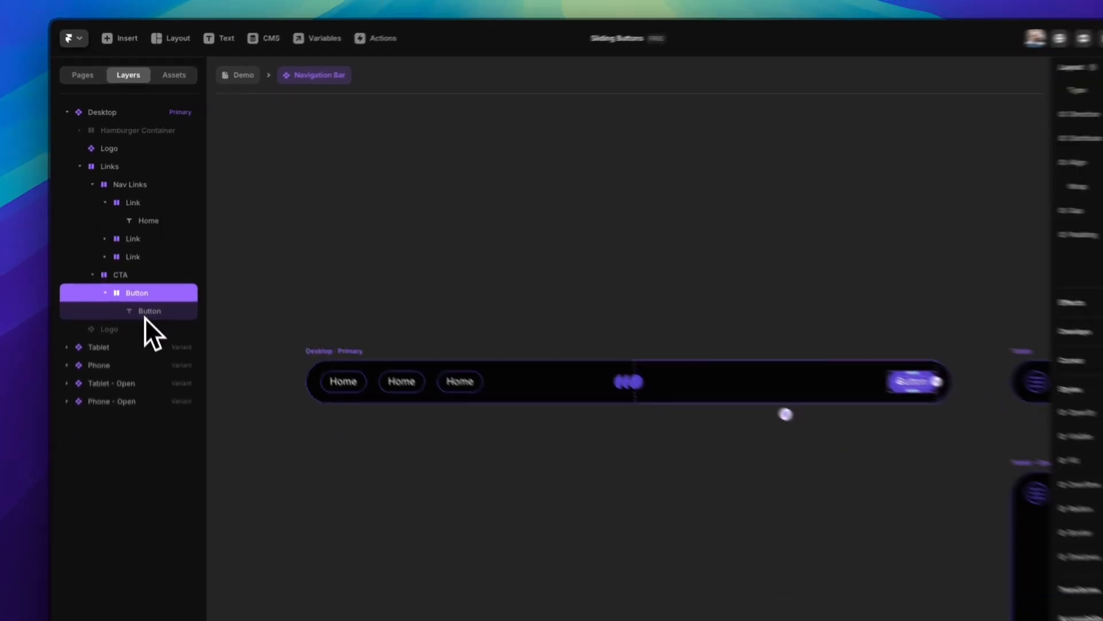
left_click(145, 347)
- Create a component named "Sliding Button" from the first Link in the Desktop variant's Nav Links
left_click(135, 192)
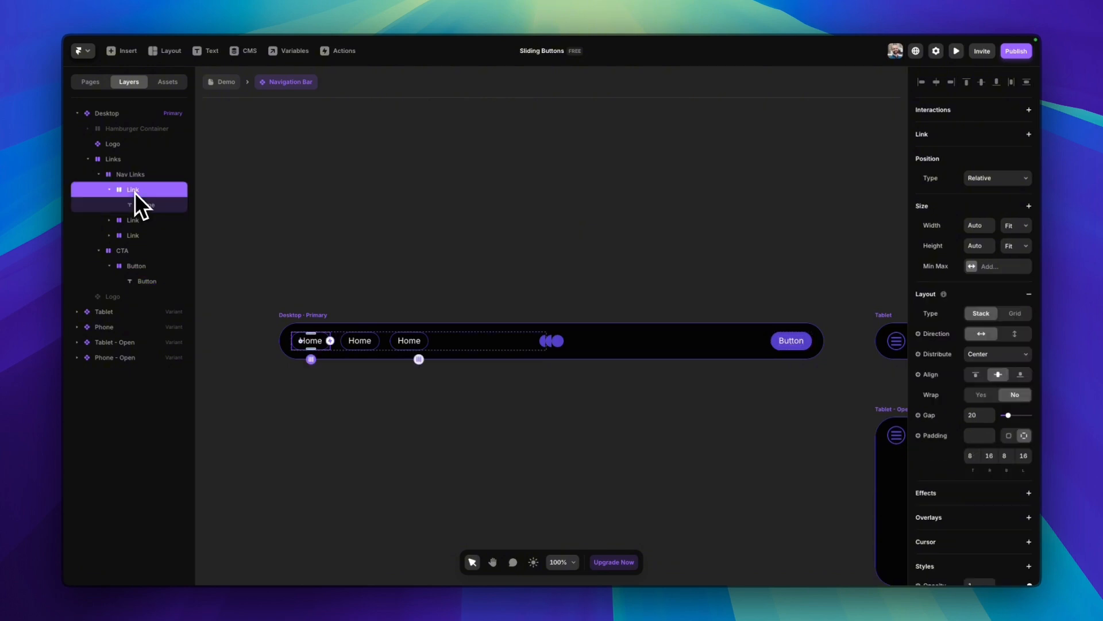
right_click(135, 191)
left_click(151, 200)
type("Sl")
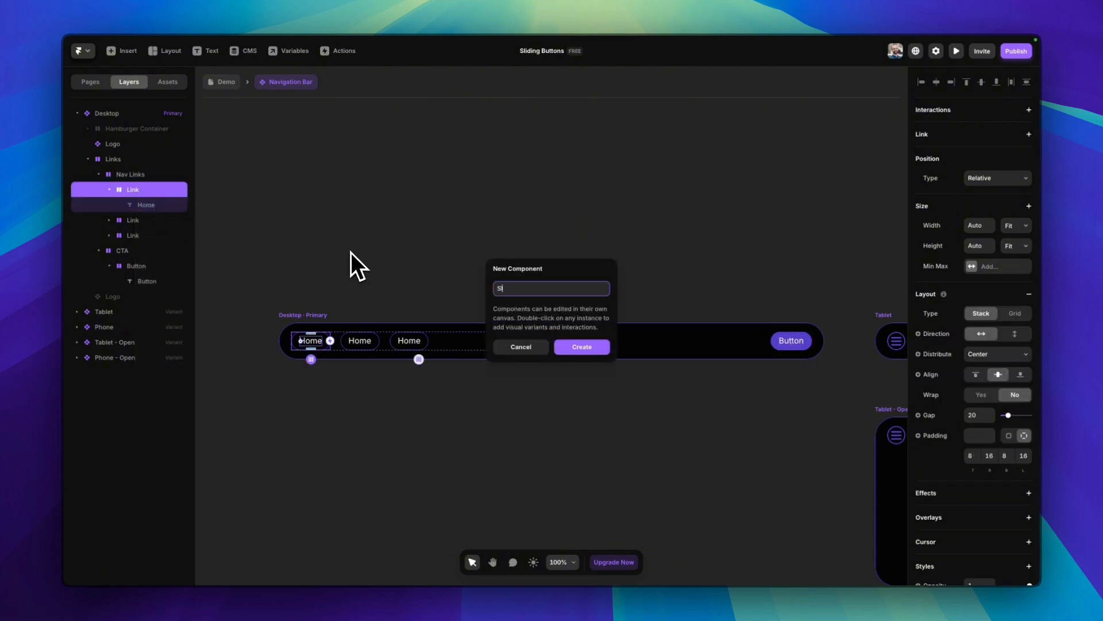
type("iding Button")
left_click(574, 346)
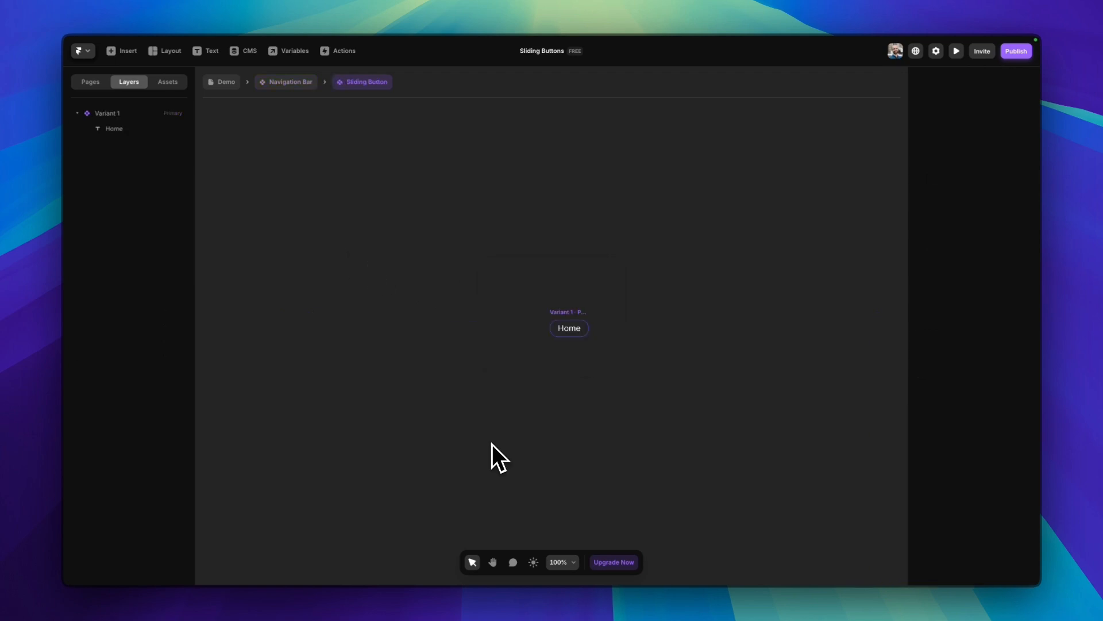
- Draw a vertical stack about 69 by 76 on the empty canvas to the left of the primary variant
left_click(563, 316)
key("super+2")
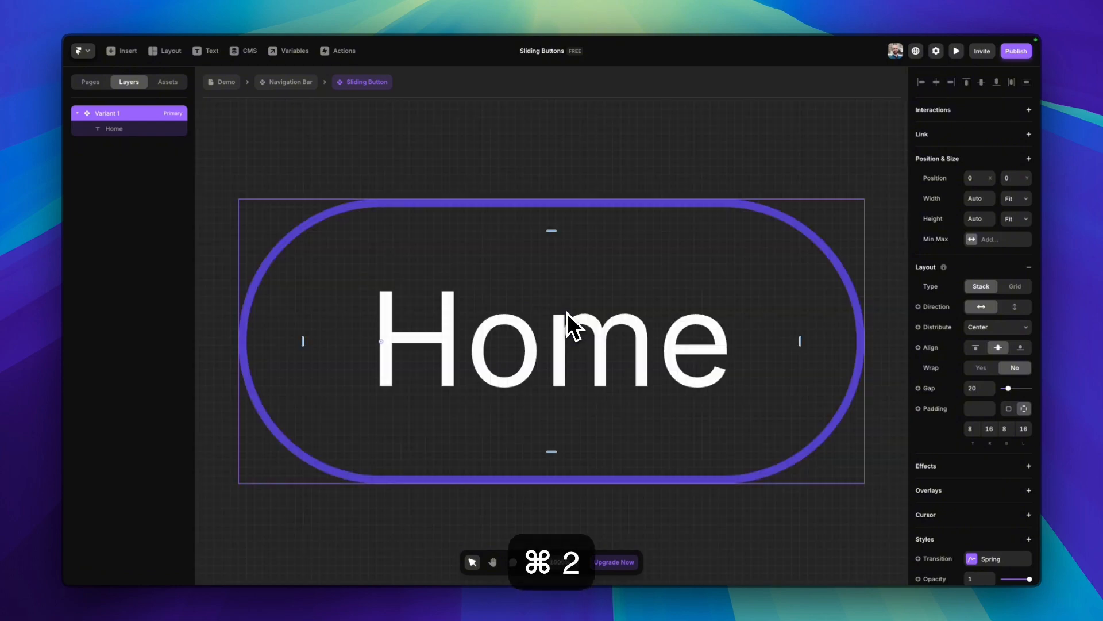
scroll(569, 347, "down", 10)
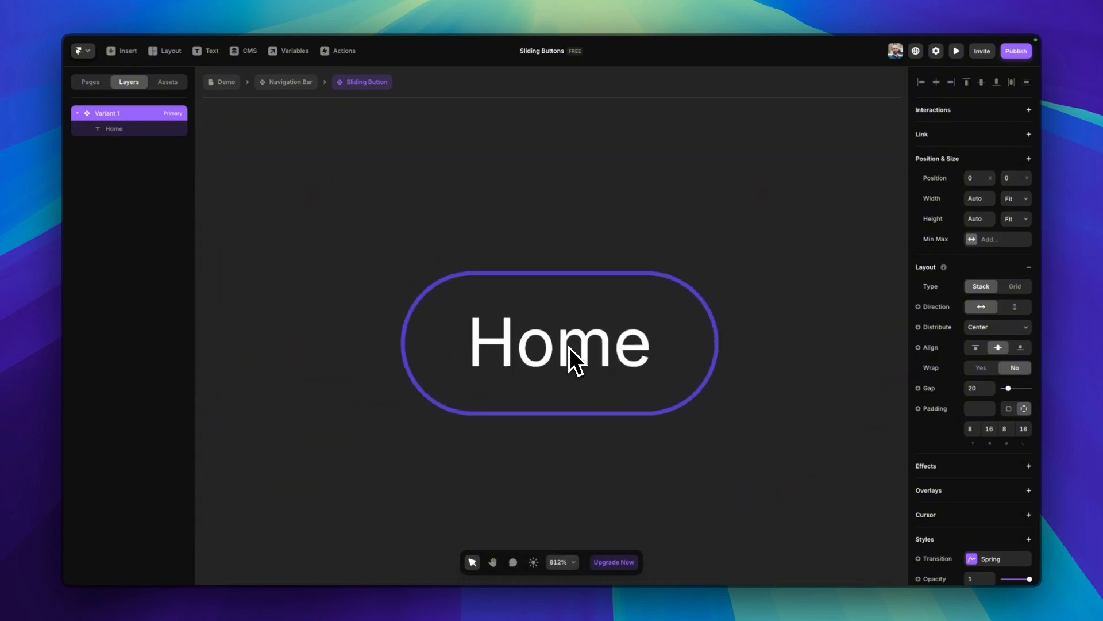
key("space")
left_click_drag(396, 401, 519, 345)
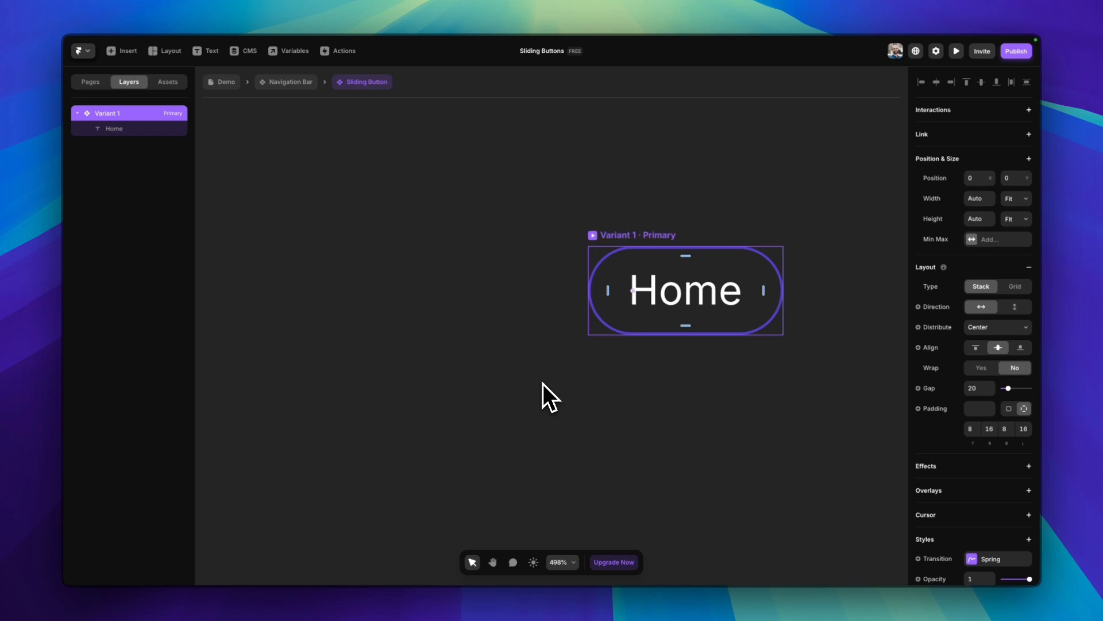
key("s")
left_click_drag(368, 247, 543, 439)
- Add the text "Home" inside the new stack's upper frame
left_click(437, 276)
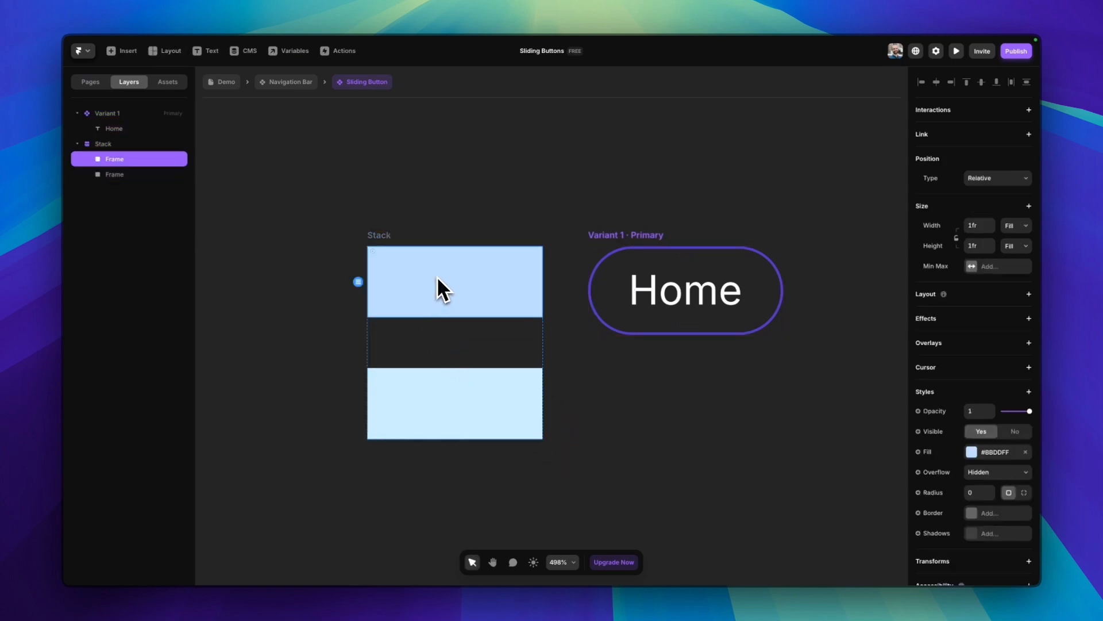
key("t")
left_click(420, 277)
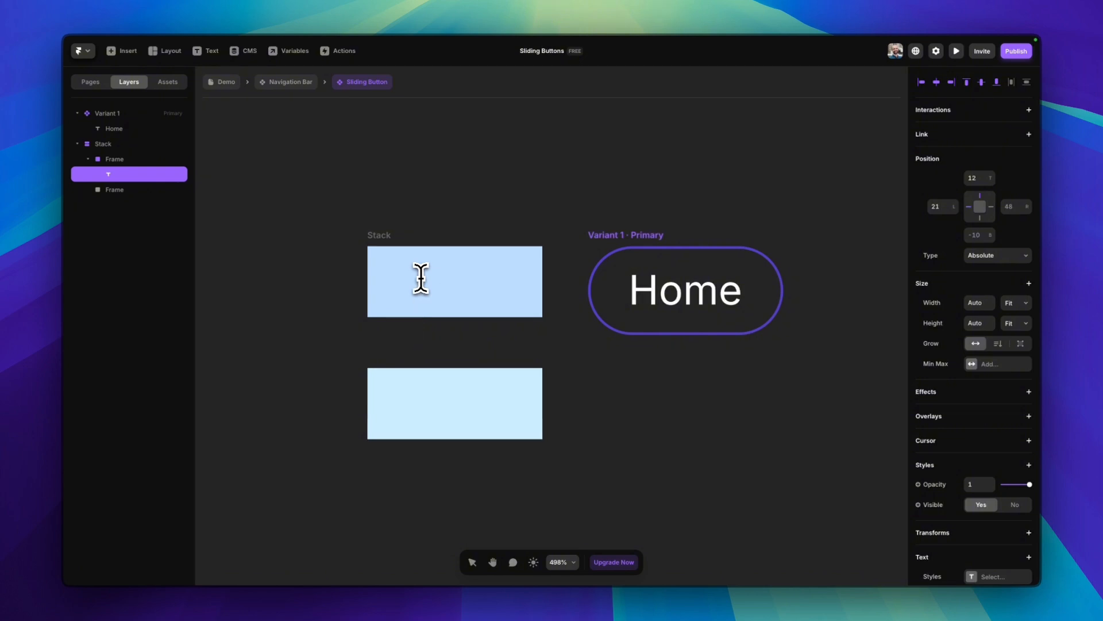
type("Home")
key("Escape")
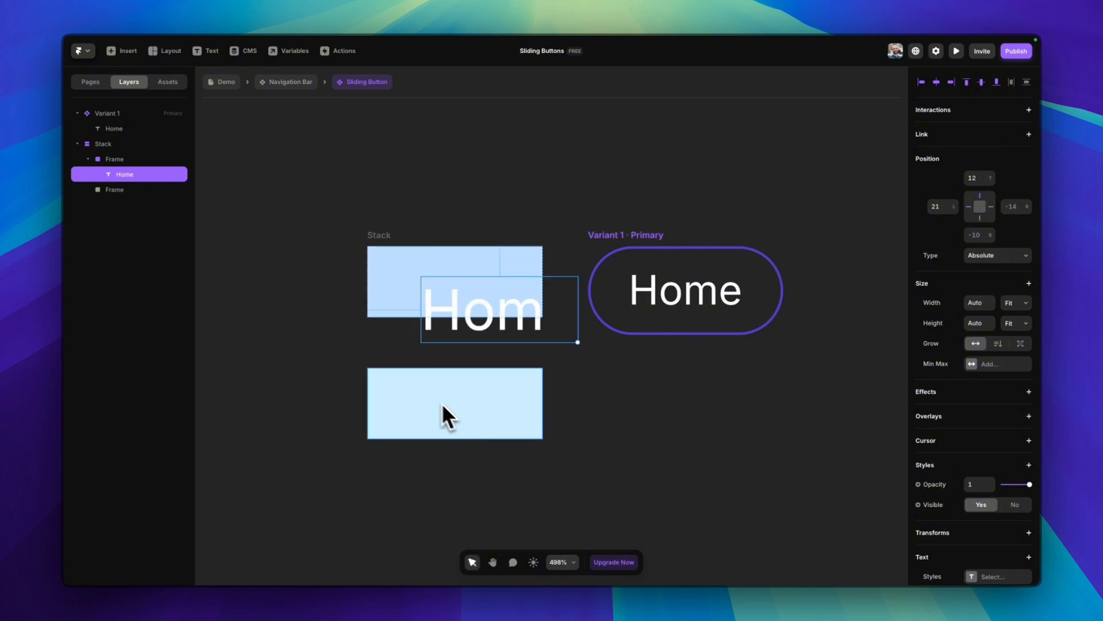
- Add the text "Home" inside the new stack's lower frame
left_click(430, 396)
key("t")
left_click(439, 405)
type("Home")
key("BackSpace")
type("me")
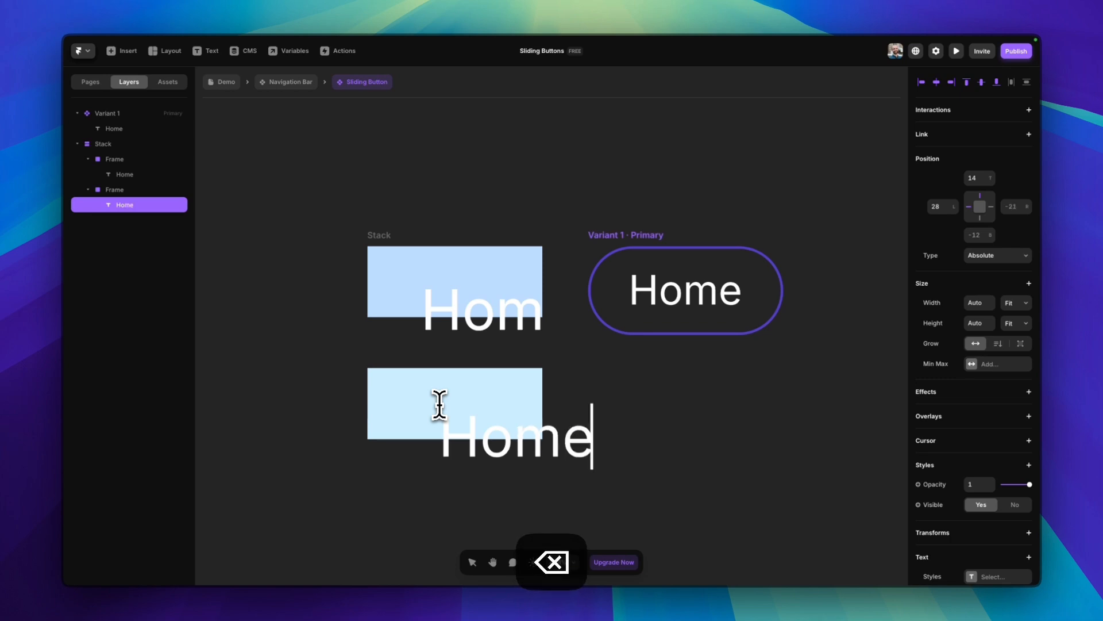
key("Escape")
- Apply a stack layout to both inner frames so their Home texts are centered
left_click(388, 247)
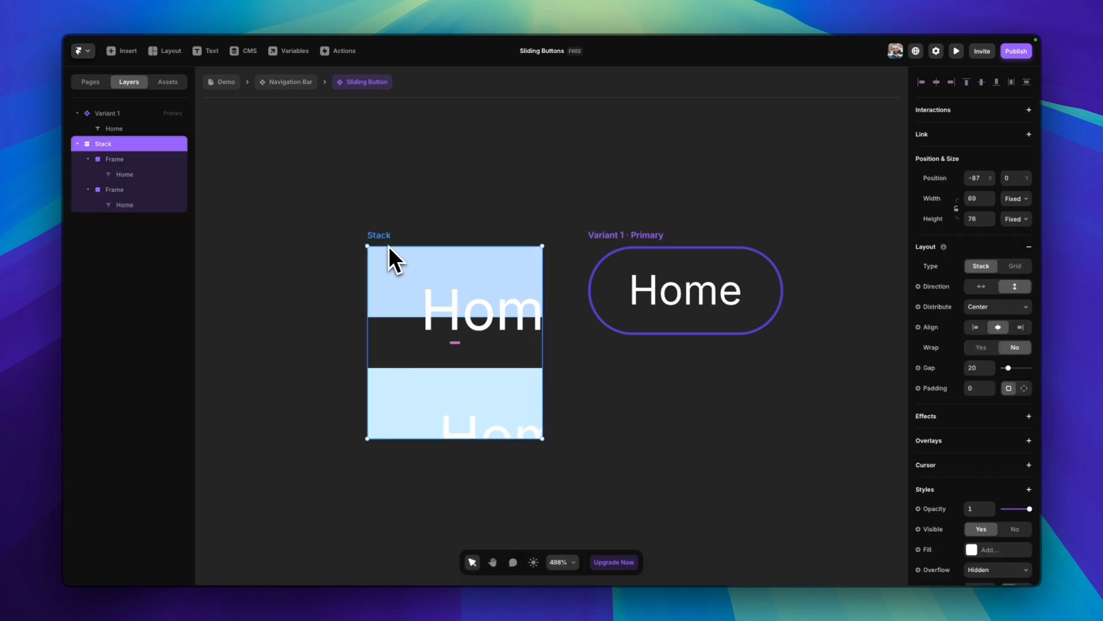
left_click(120, 163)
left_click(115, 190, "shift")
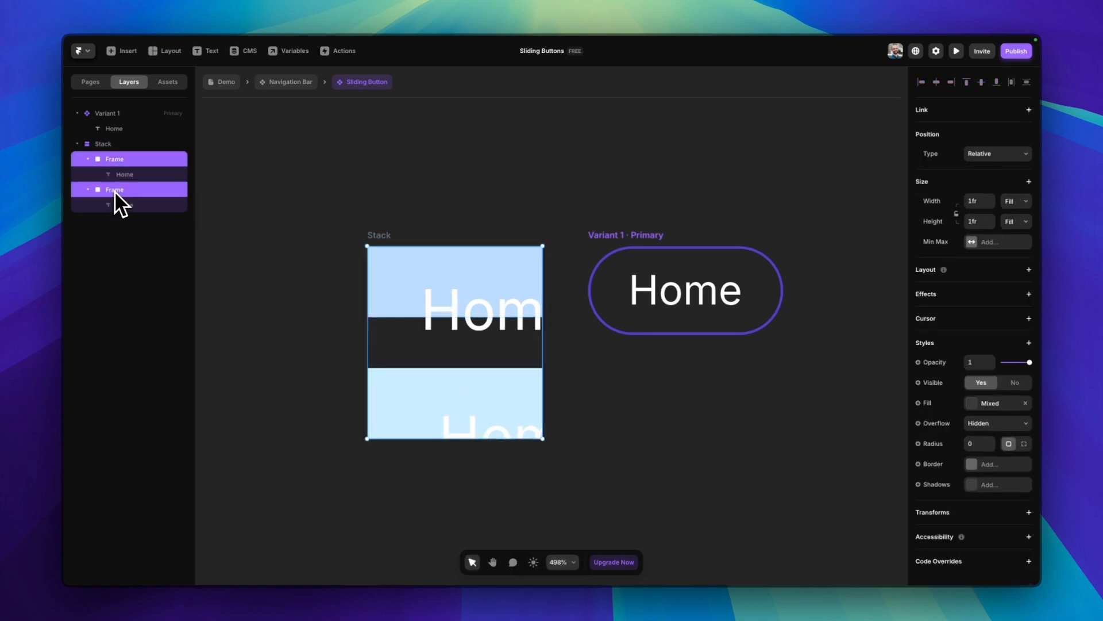
left_click(1028, 270)
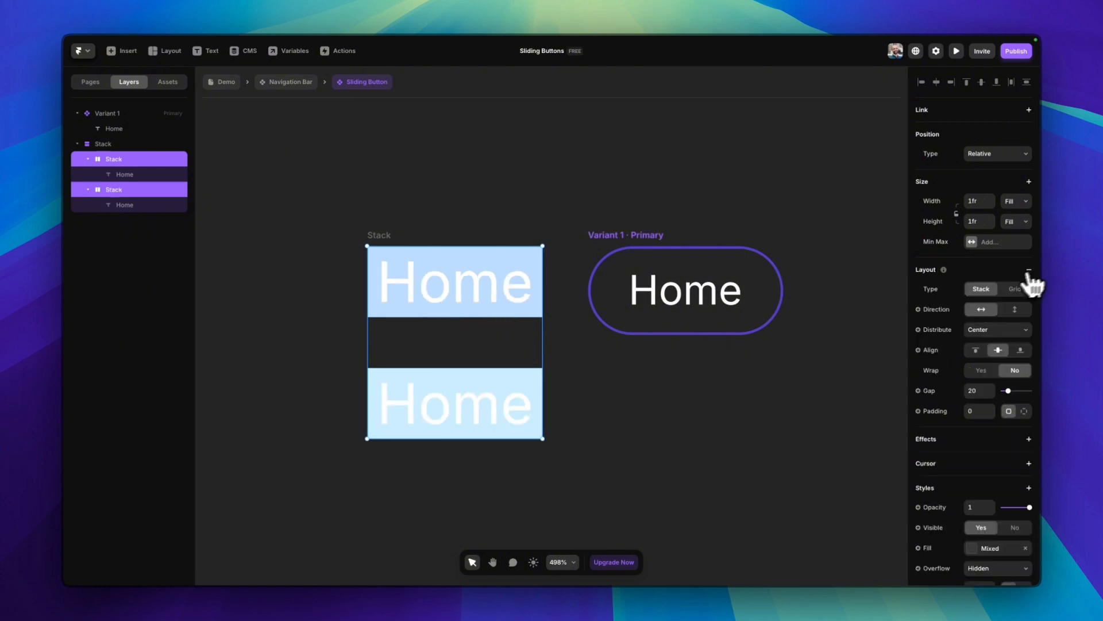
- Reduce the gap between the outer stack's two inner stacks to 0
left_click(460, 348)
left_click(416, 262)
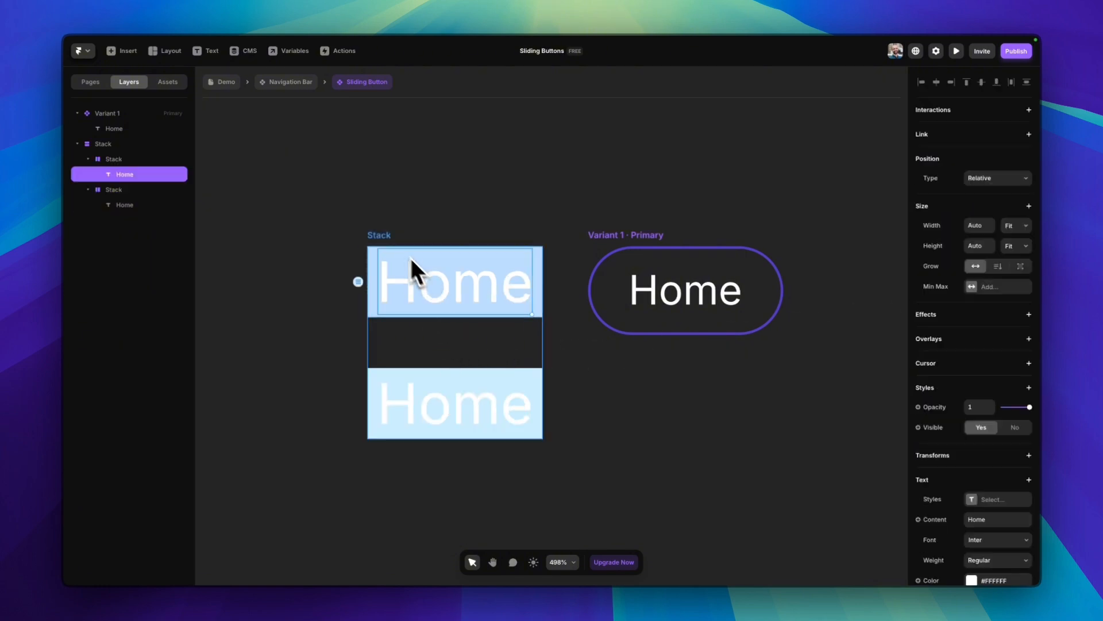
left_click(393, 251)
left_click_drag(450, 339, 458, 287)
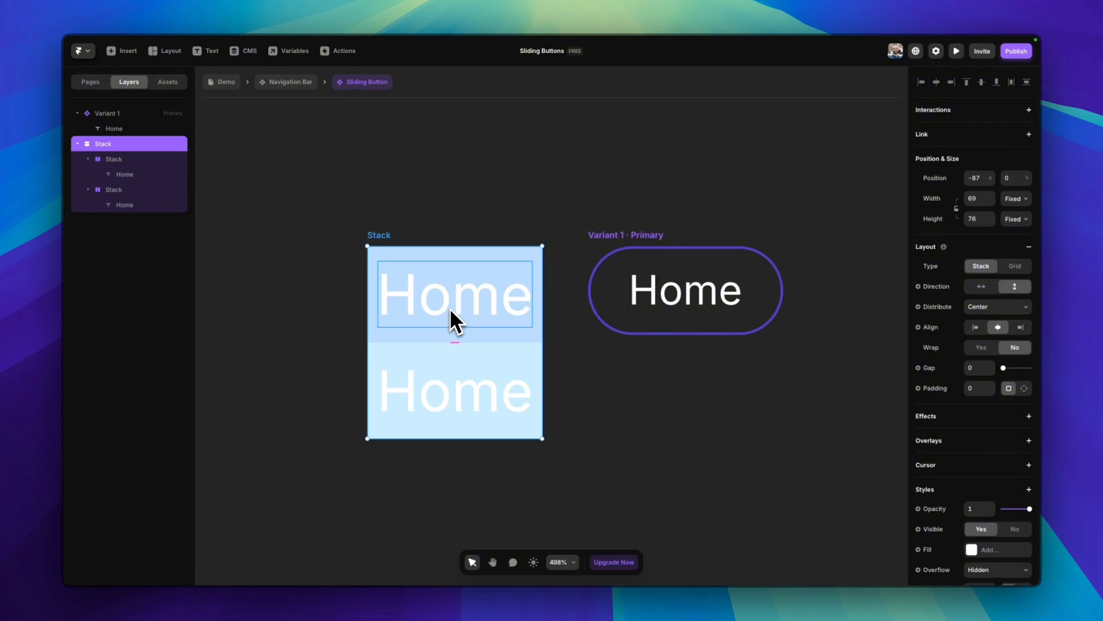
- Compare the new Home texts with the primary variant's text and set both to a font size of 16 pixels
left_click(448, 307)
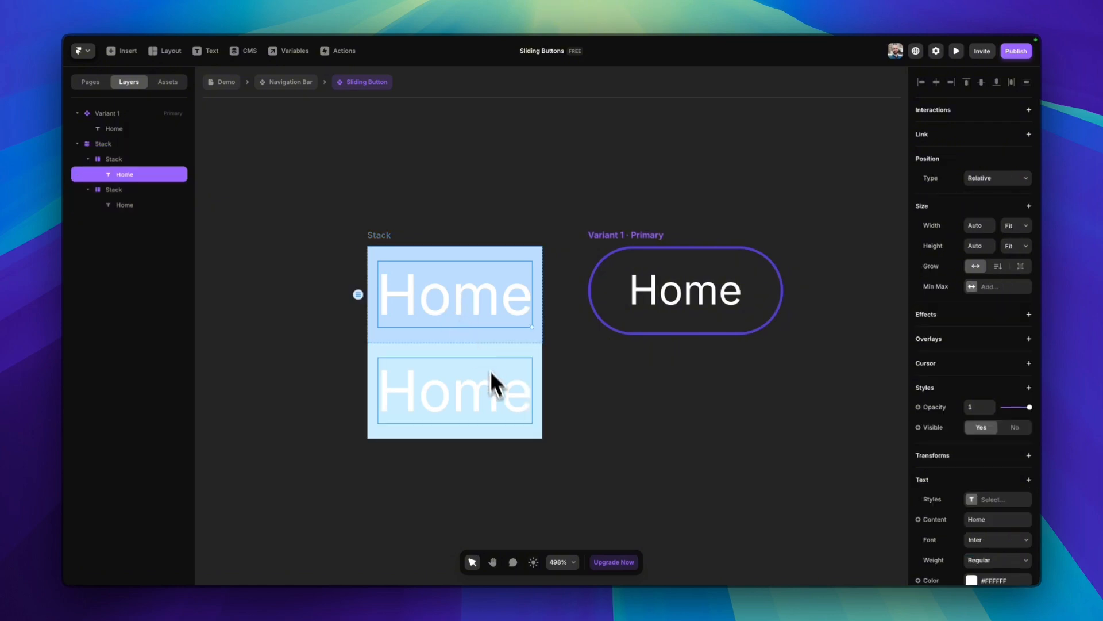
left_click(488, 364)
left_click(665, 301)
scroll(985, 488, "down", 5)
left_click(433, 297)
left_click(439, 391)
left_click(447, 298)
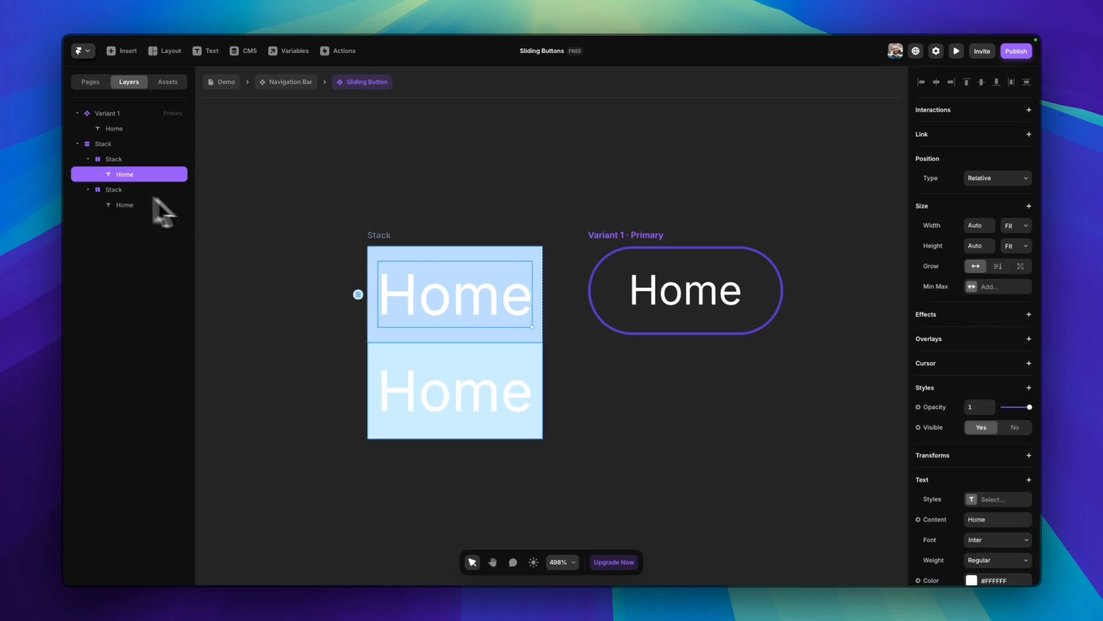
left_click(169, 206, "shift")
scroll(997, 506, "down", 2)
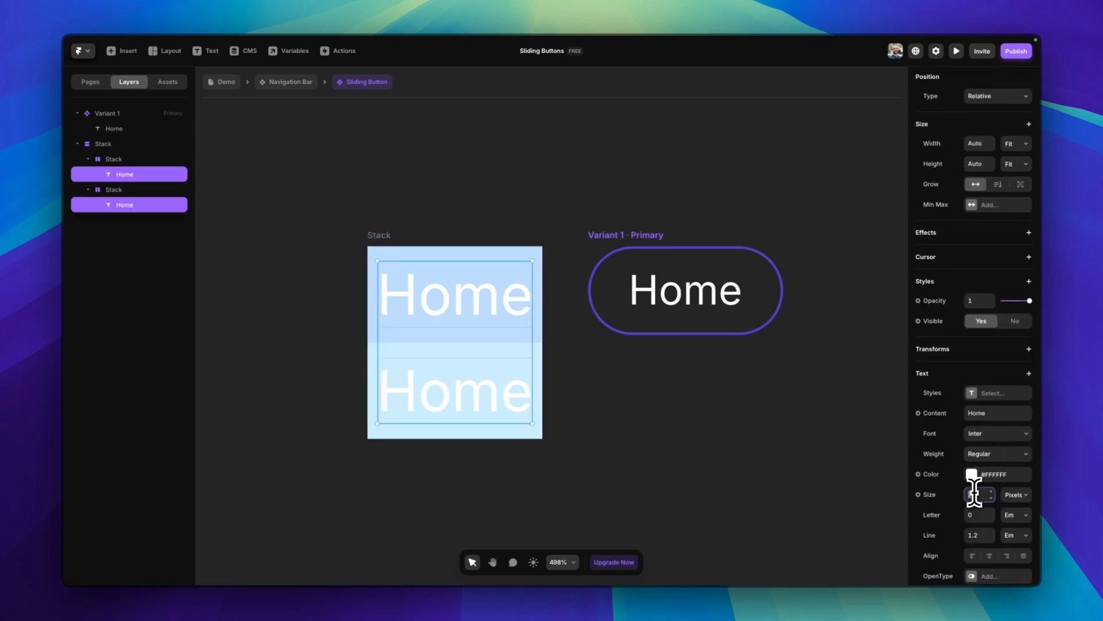
type("16")
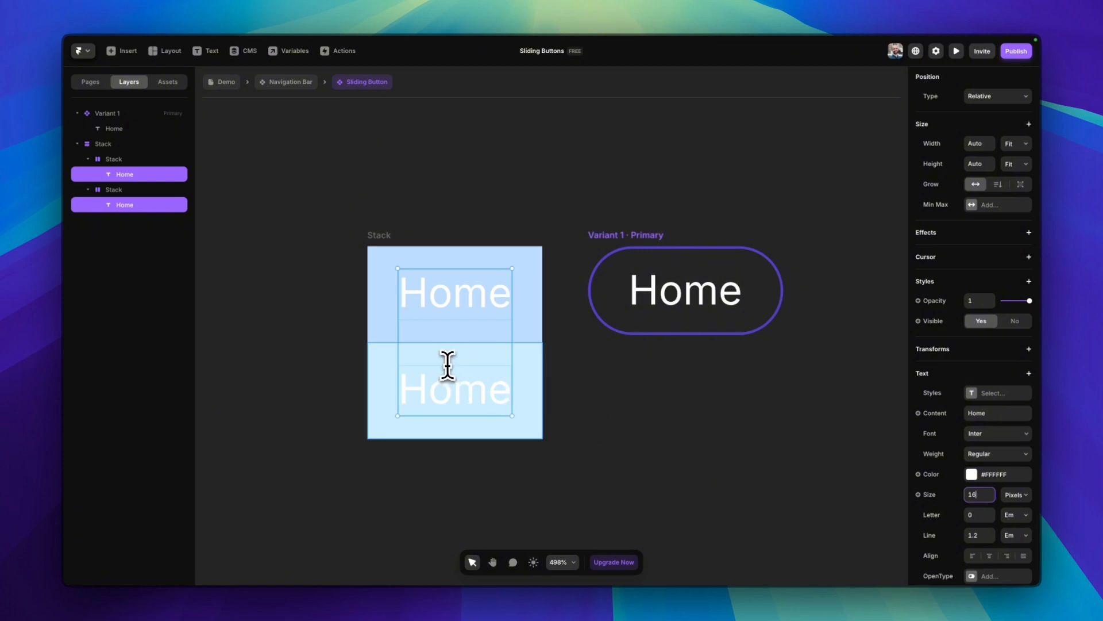
- Change the height sizing of the primary variant, Variant 1, to Fixed
left_click(380, 249)
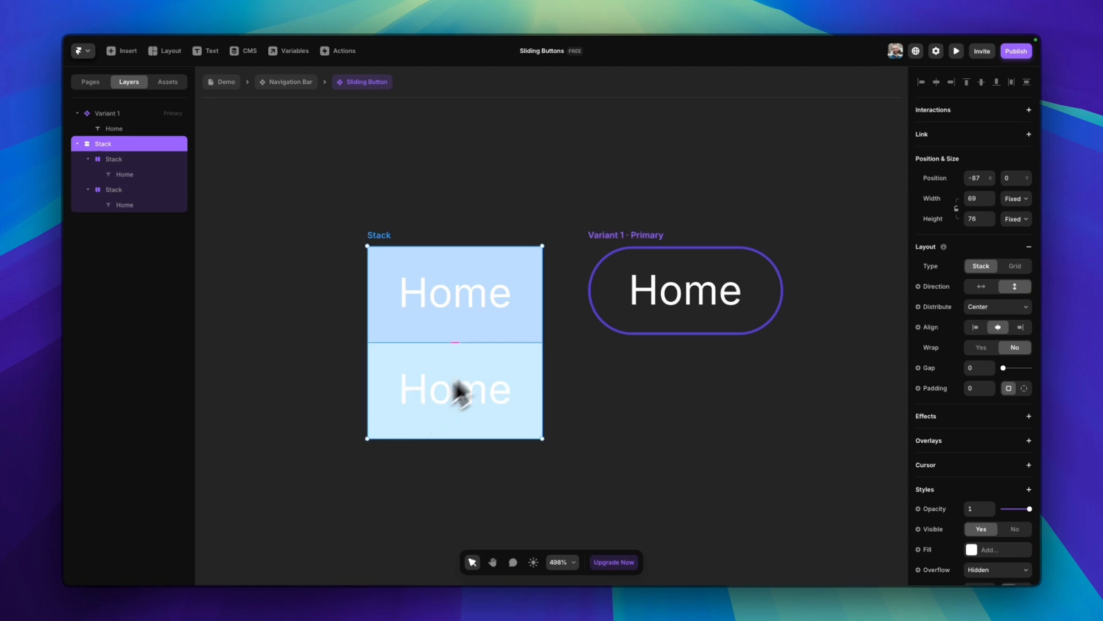
left_click(654, 257)
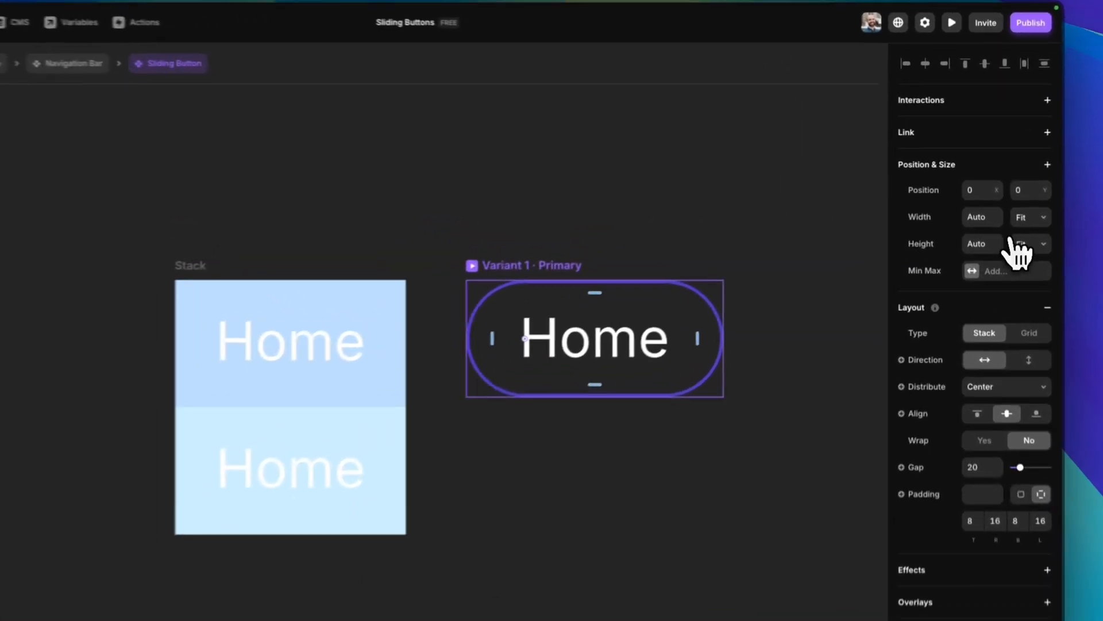
left_click(1015, 219)
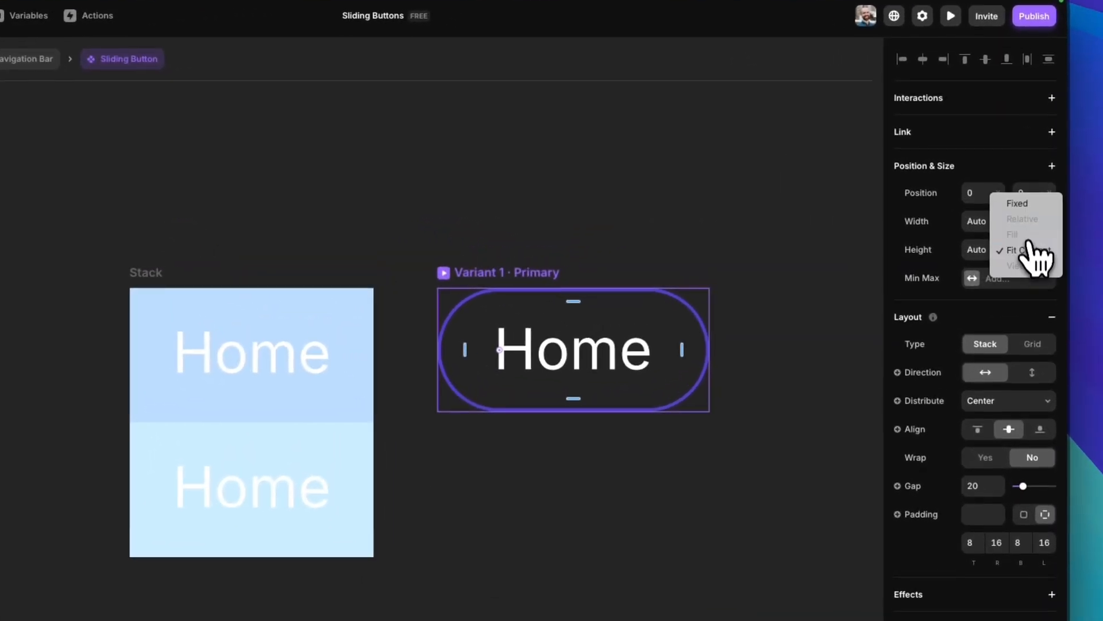
left_click(1035, 204)
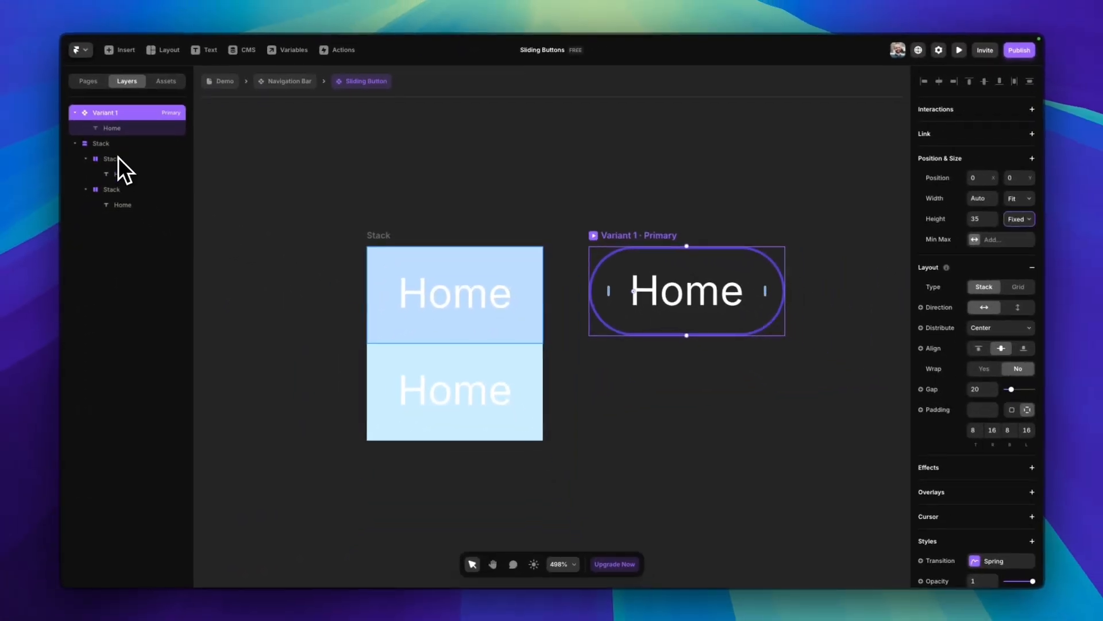
- Set the height of both inner stacks to a fixed 35
left_click(117, 159)
left_click(114, 191, "shift")
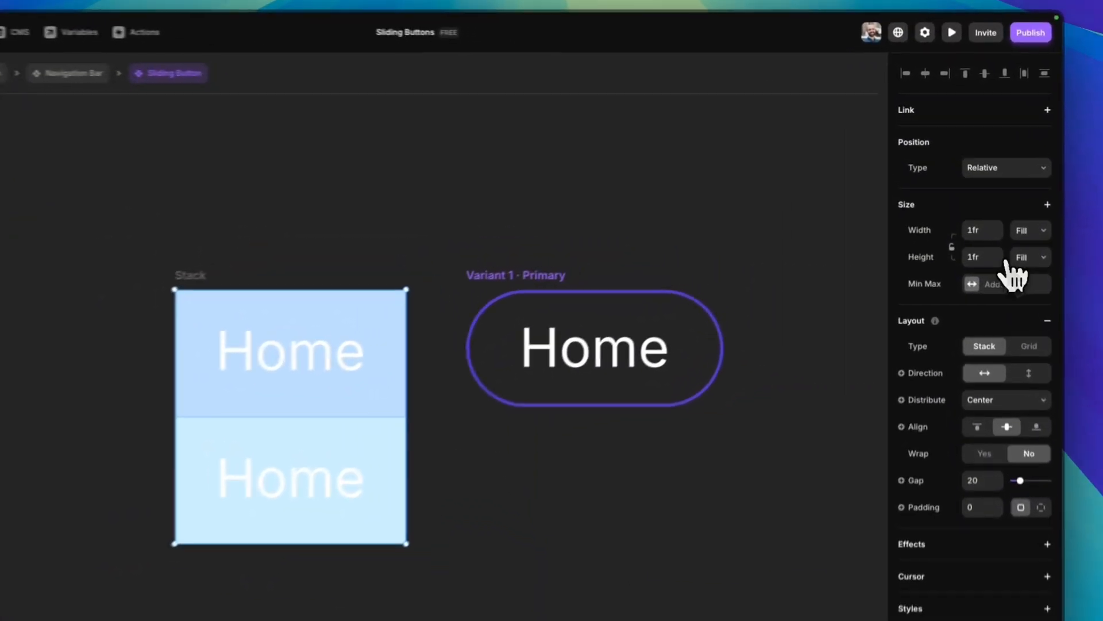
left_click(1015, 222)
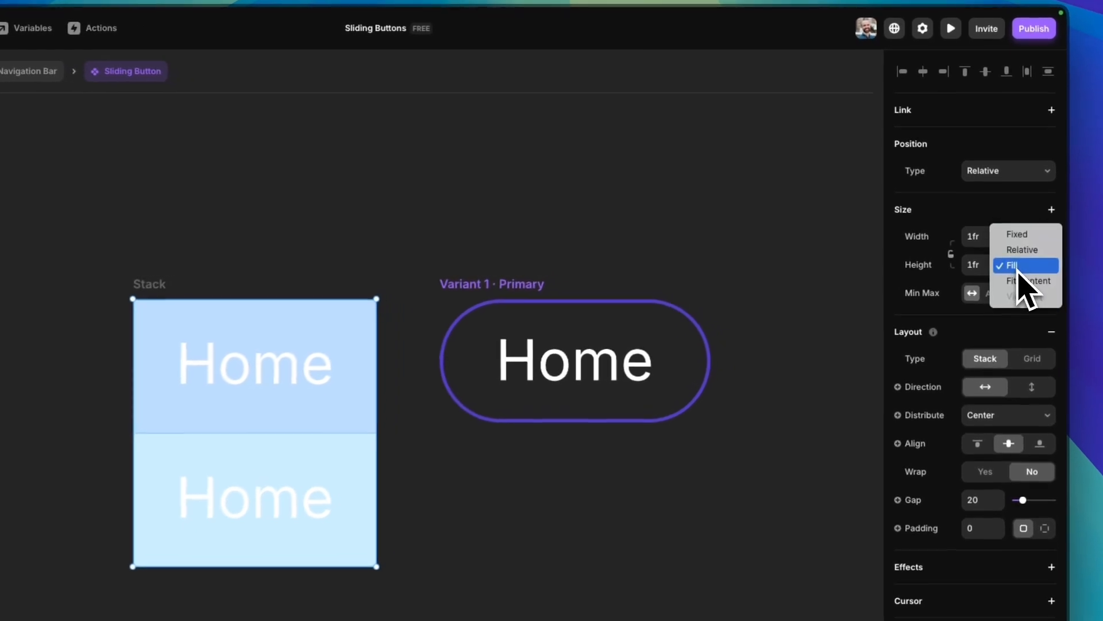
left_click(1003, 202)
left_click(982, 265)
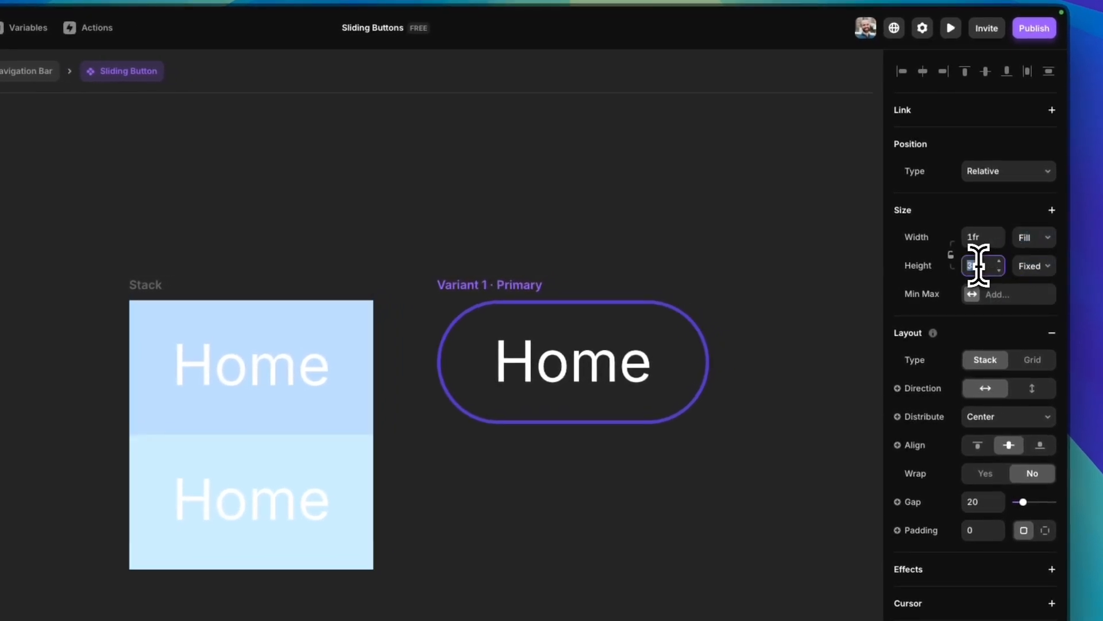
type("35")
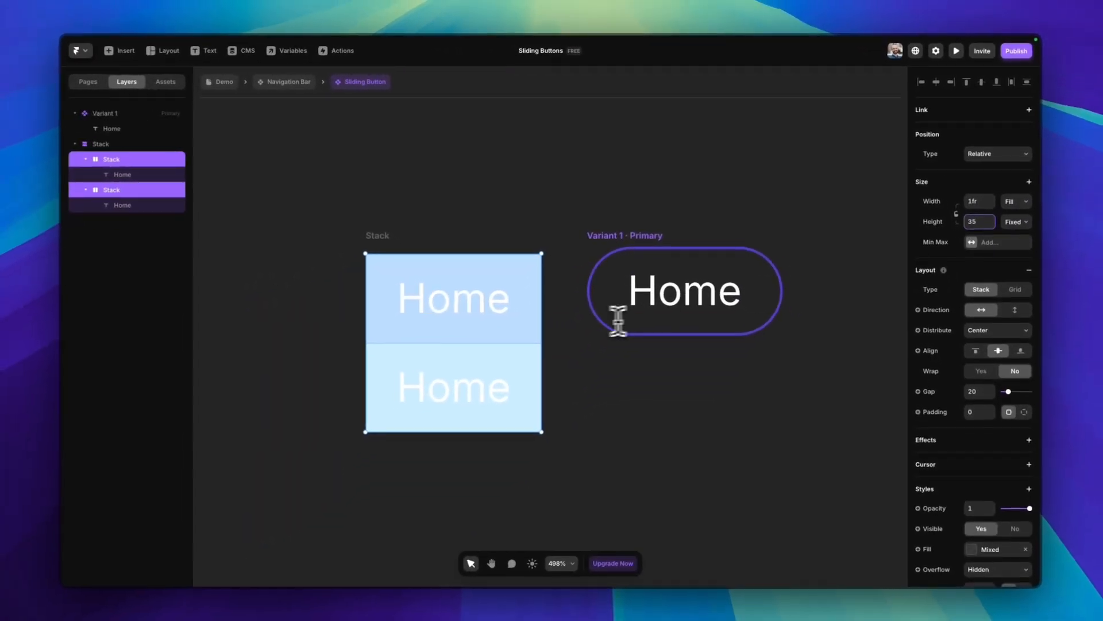
key("Return")
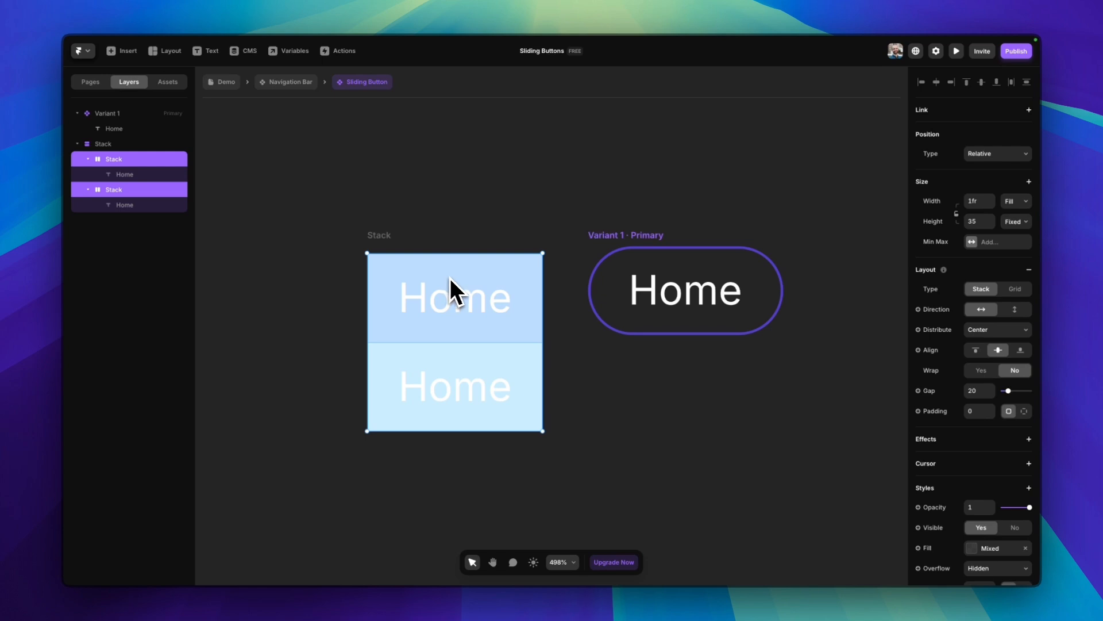
scroll(1002, 555, "down", 3)
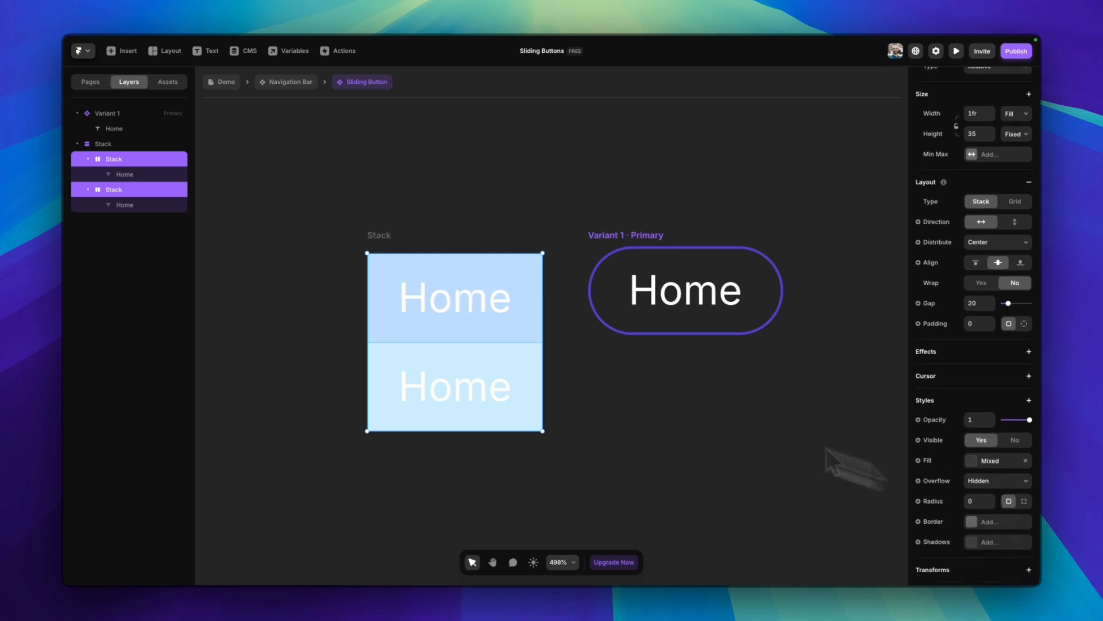
- Rename the upper inner stack to "Background" and remove its fill
left_click(119, 164)
double_click(120, 163)
type("Background")
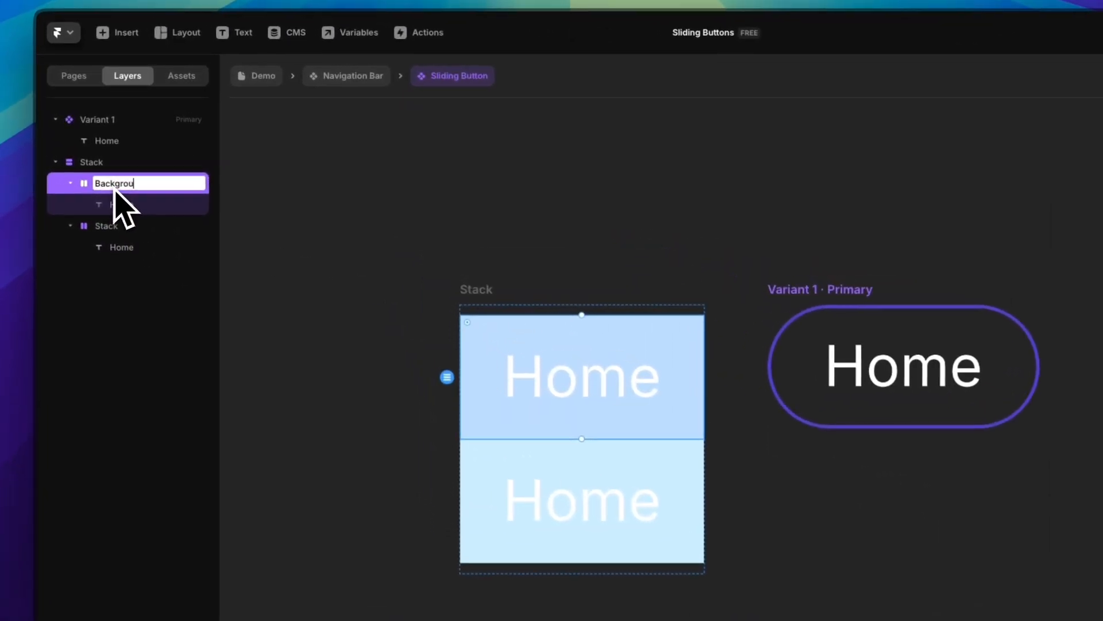
key("Return")
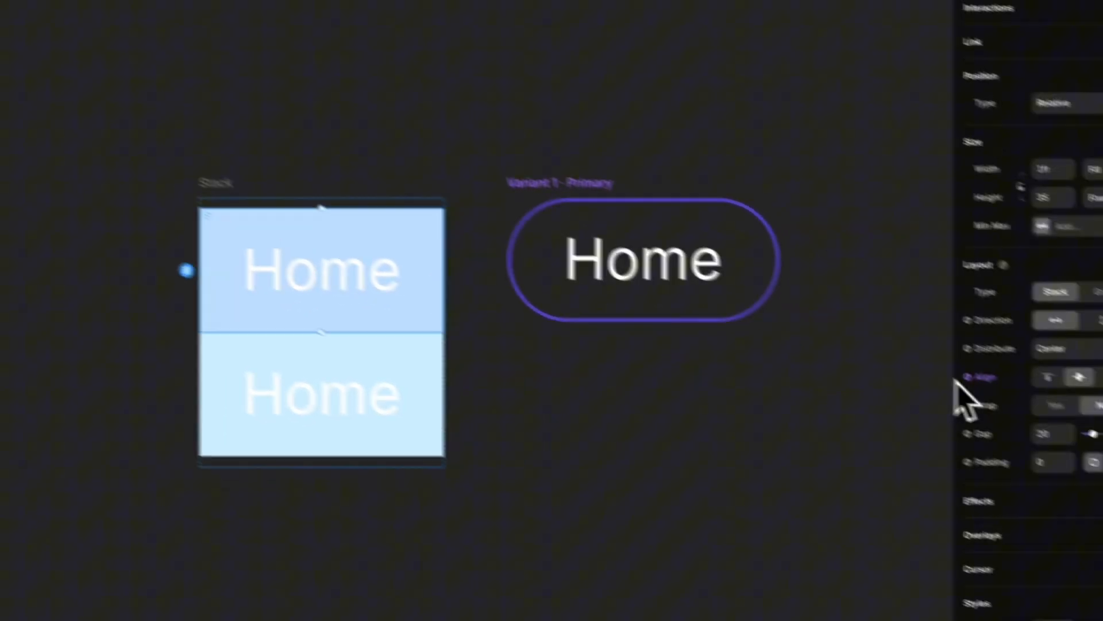
scroll(958, 384, "down", 4)
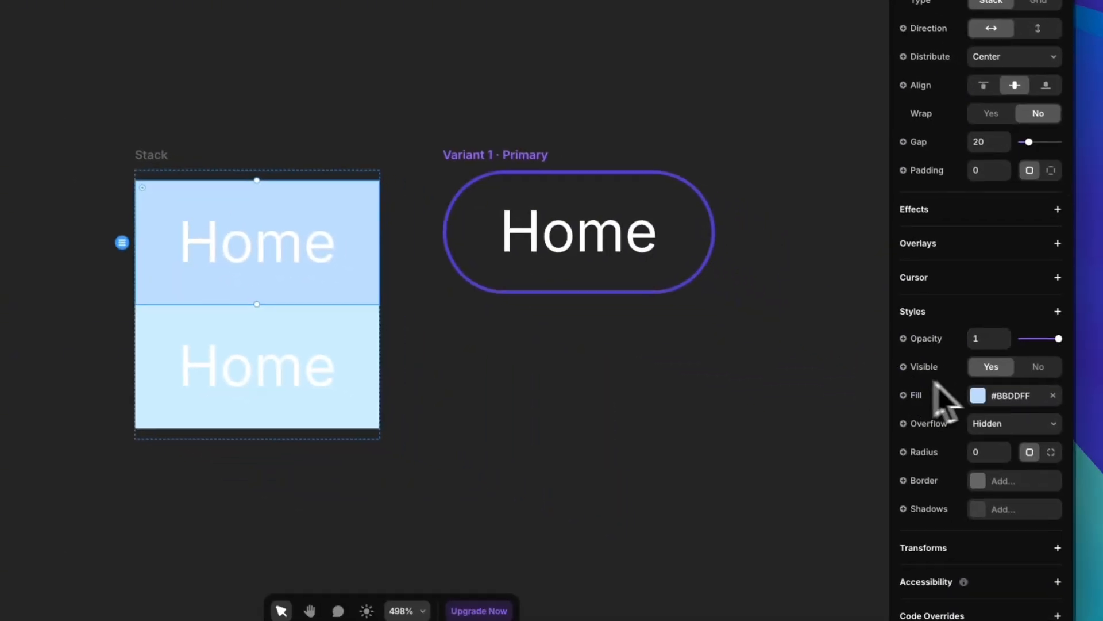
left_click(1050, 394)
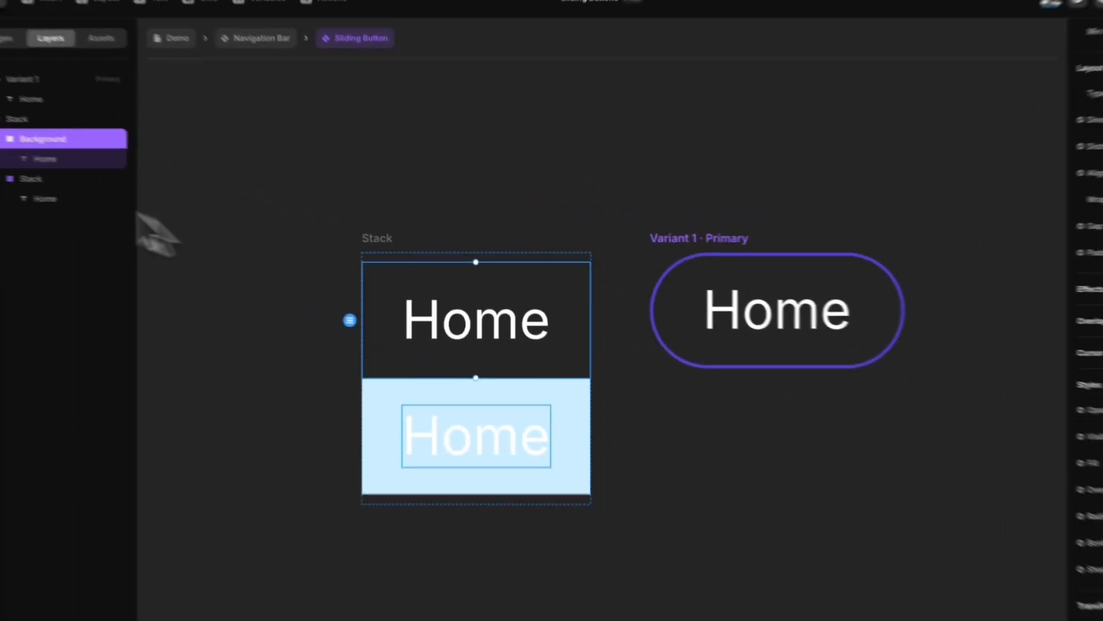
- Rename the lower inner stack to "Background Hover"
left_click(112, 192)
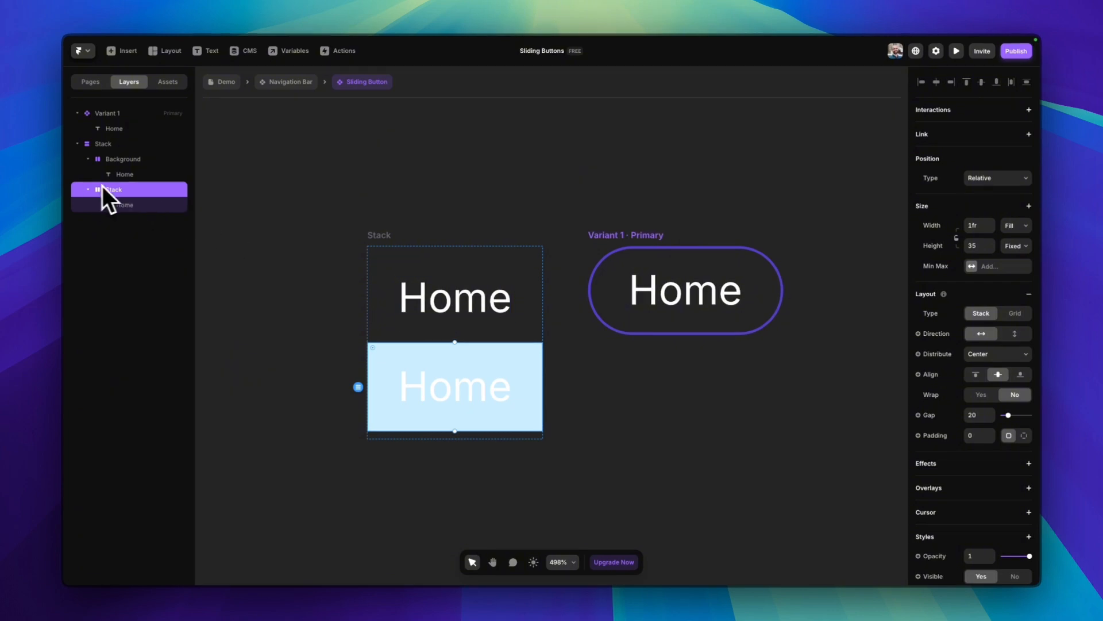
double_click(111, 190)
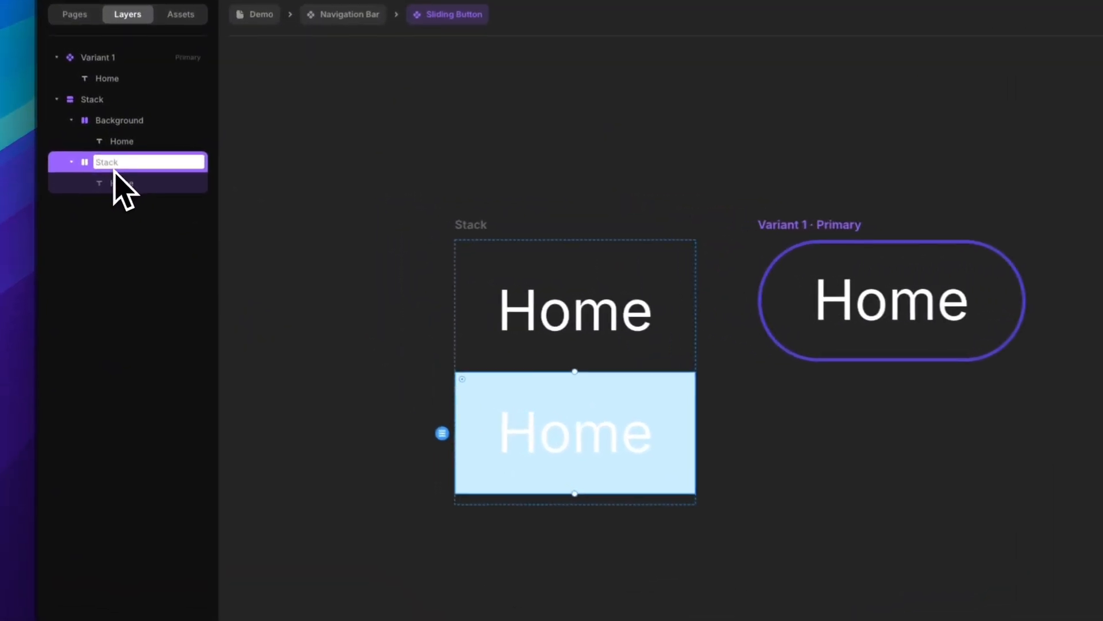
type("Background Hoer")
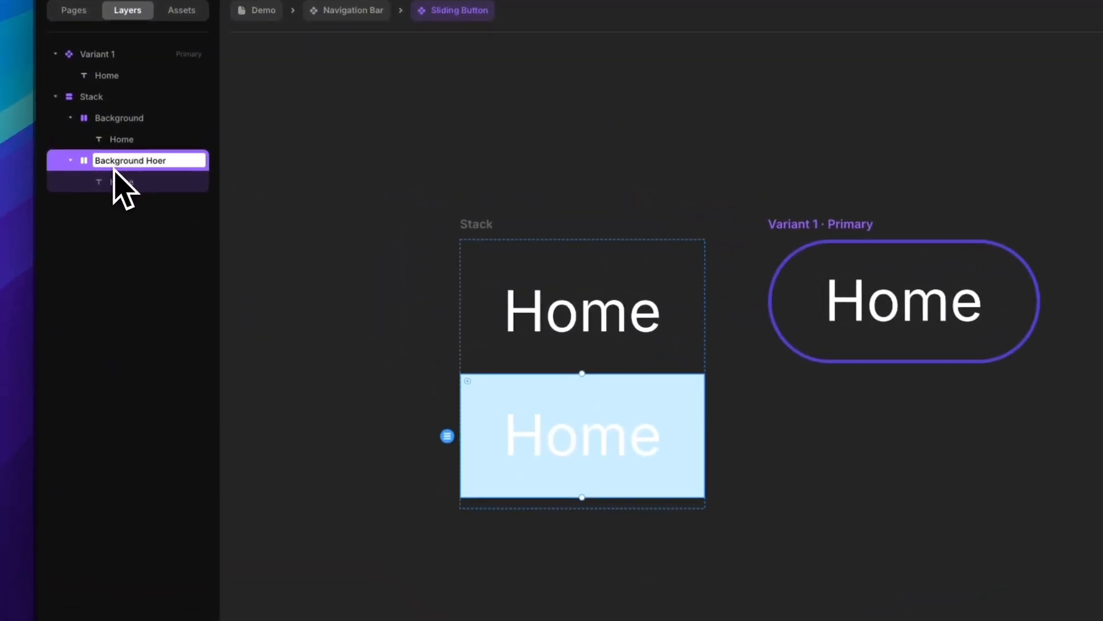
key("BackSpace")
key("BackSpace")
left_click(339, 192)
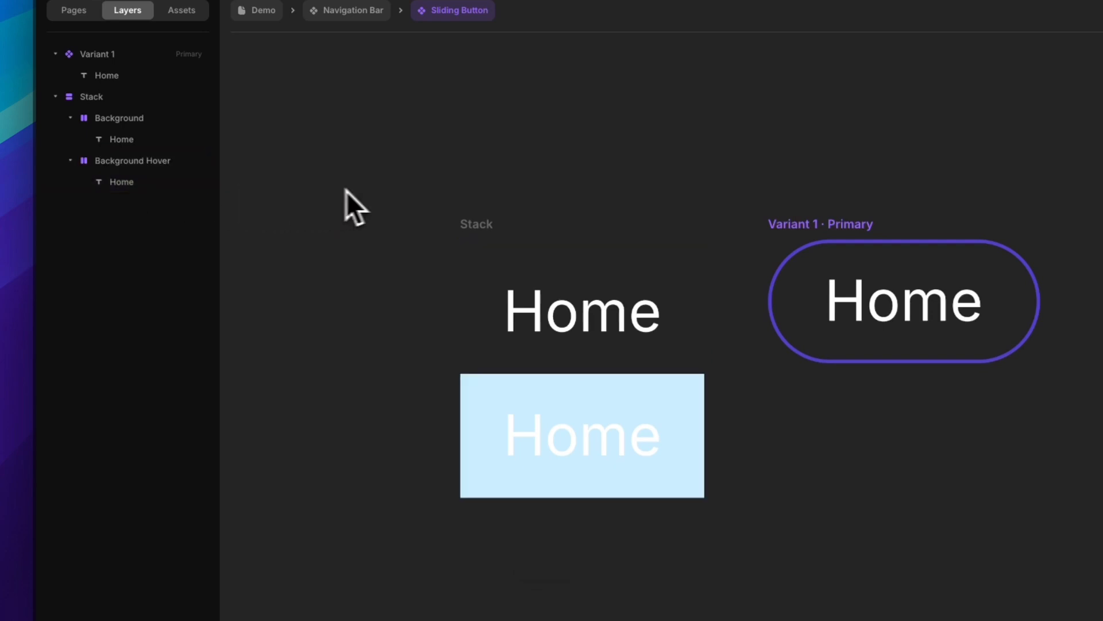
- Apply the Accent color style as the fill of the Background Hover stack
left_click(487, 399)
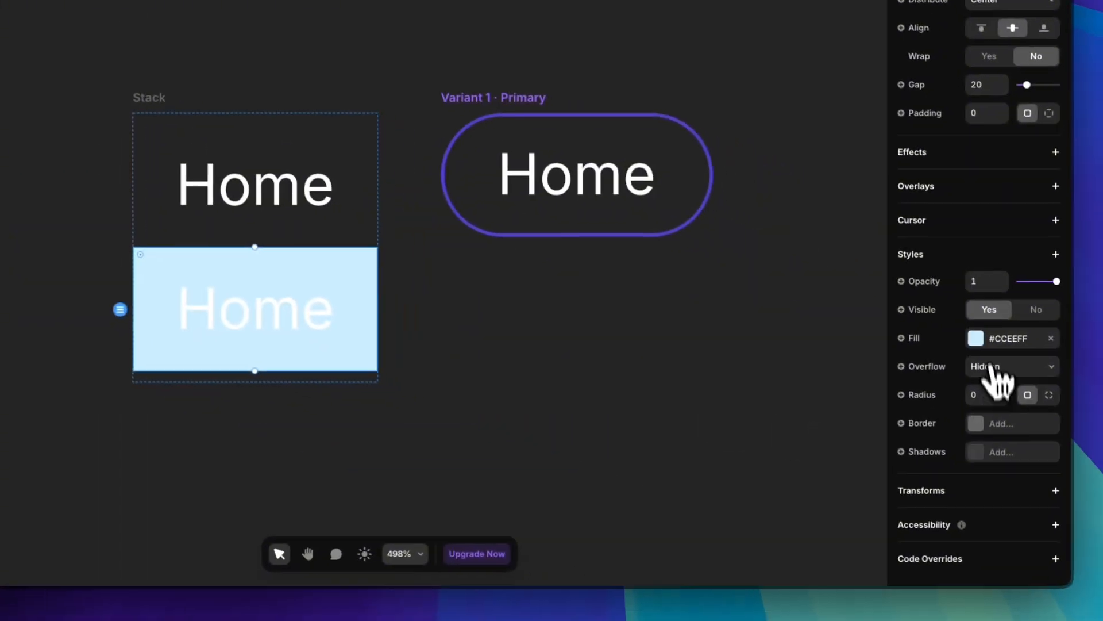
left_click(1018, 361)
left_click(715, 551)
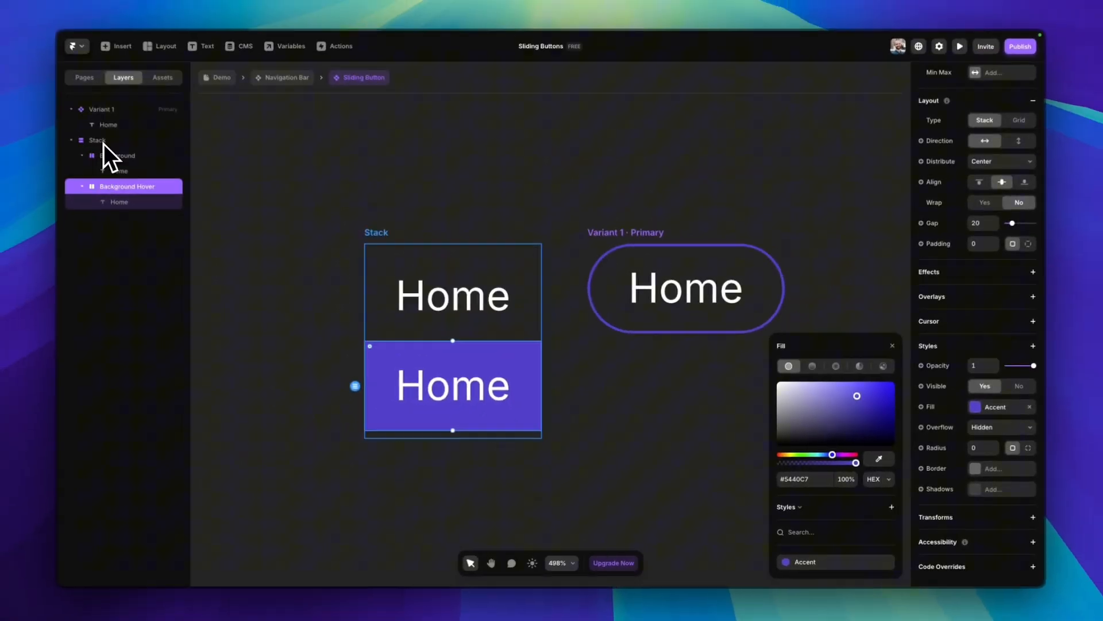
- Rename the outer stack holding both backgrounds to "Sliding Content"
left_click(104, 144)
double_click(105, 146)
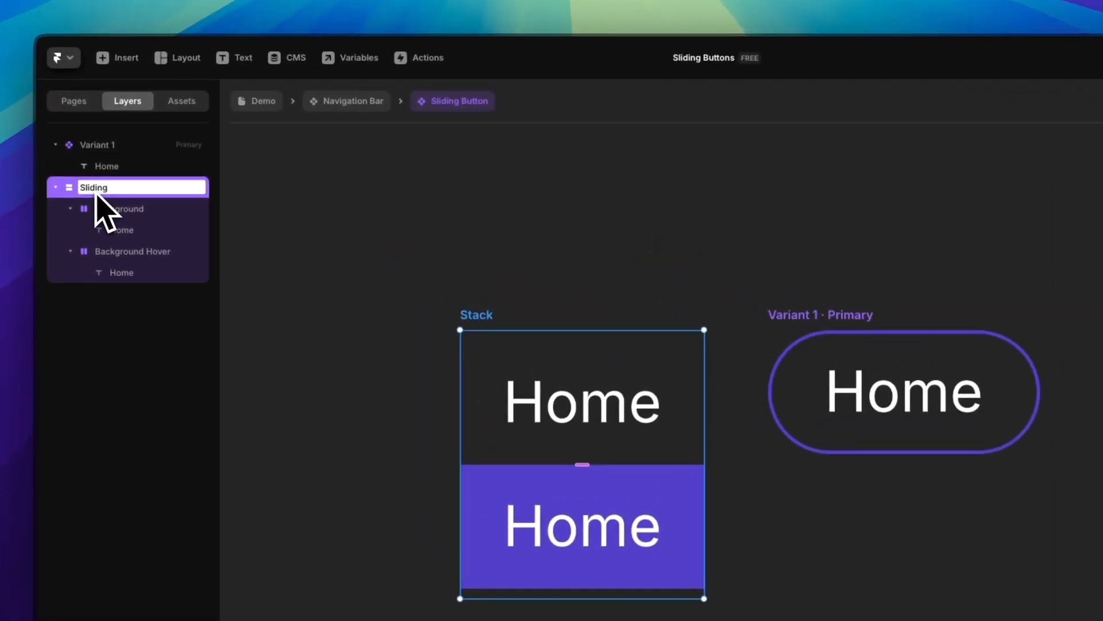
type("Sliding Content")
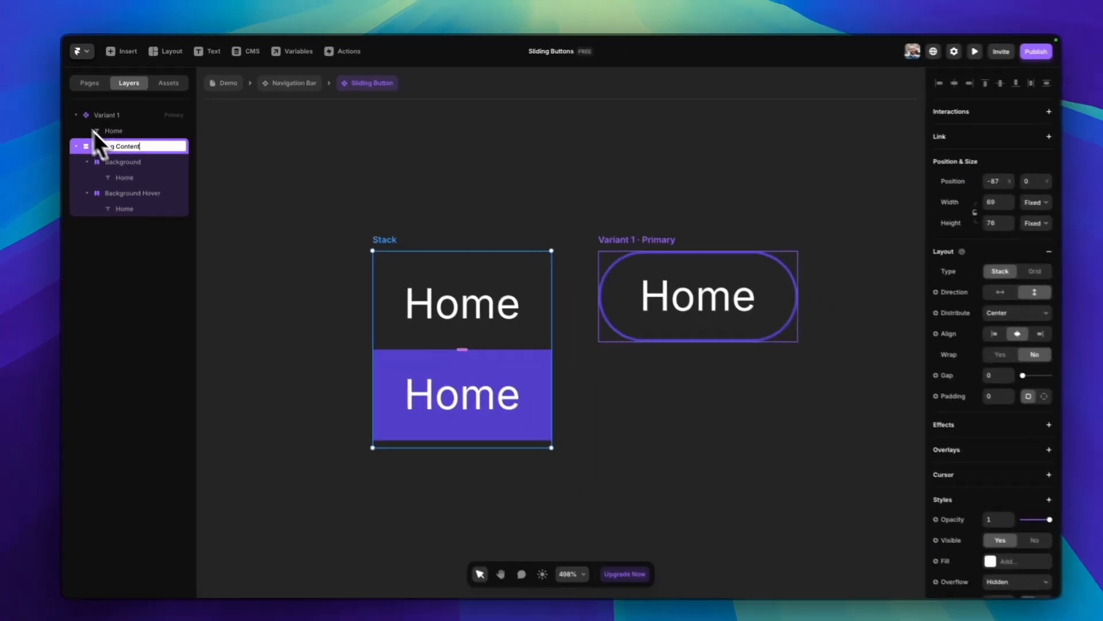
key("Return")
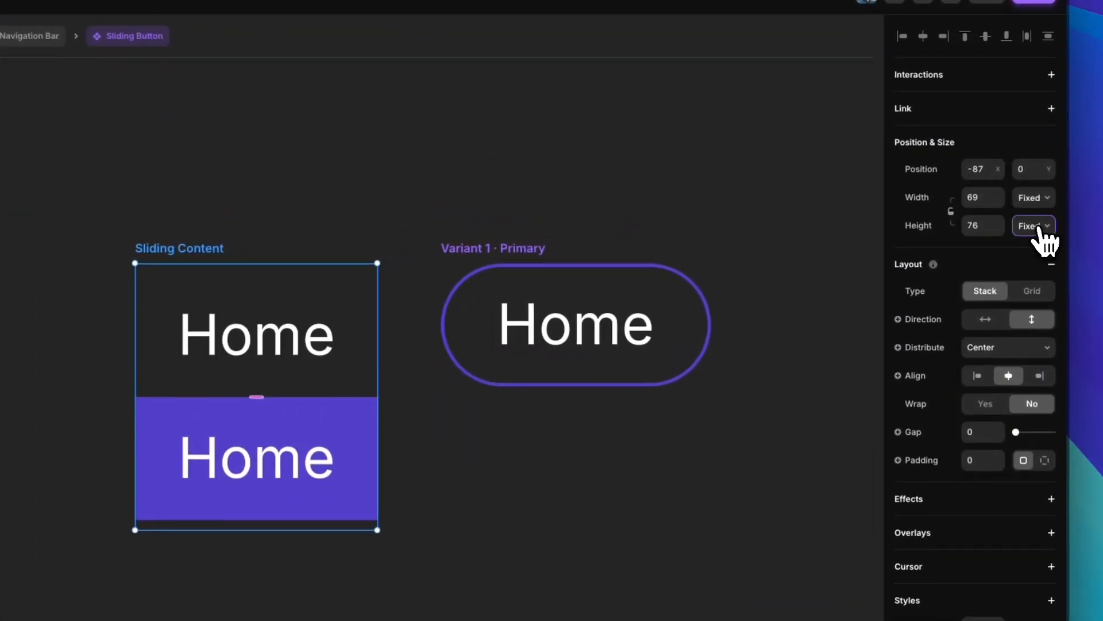
- Change the Sliding Content stack's height sizing to Fit Content and move the stack slightly closer to the primary variant
left_click(1039, 227)
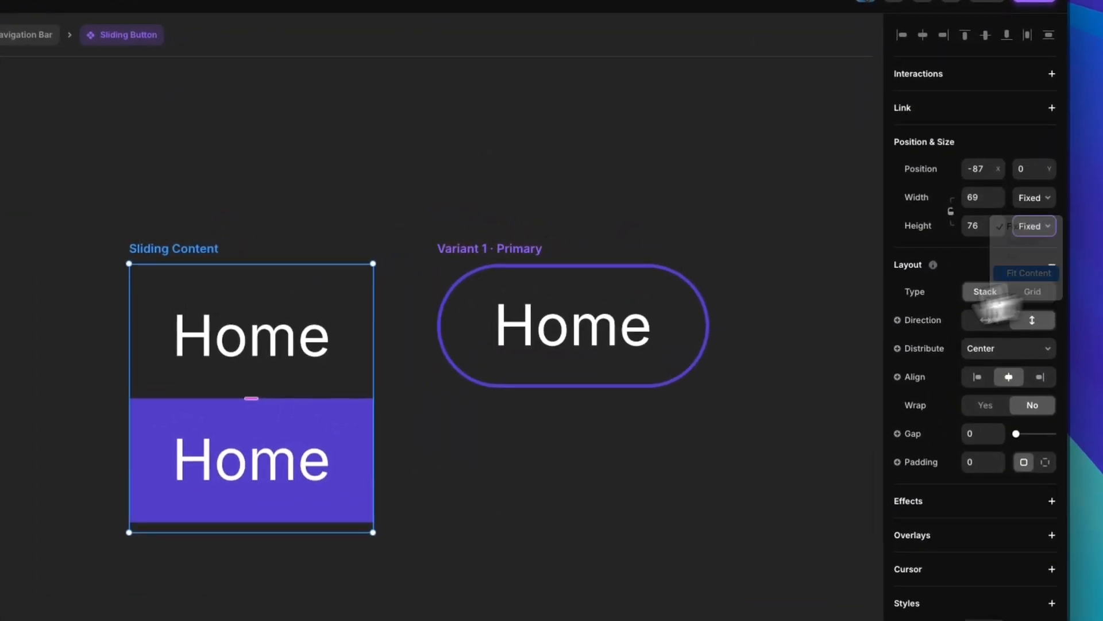
left_click(1020, 274)
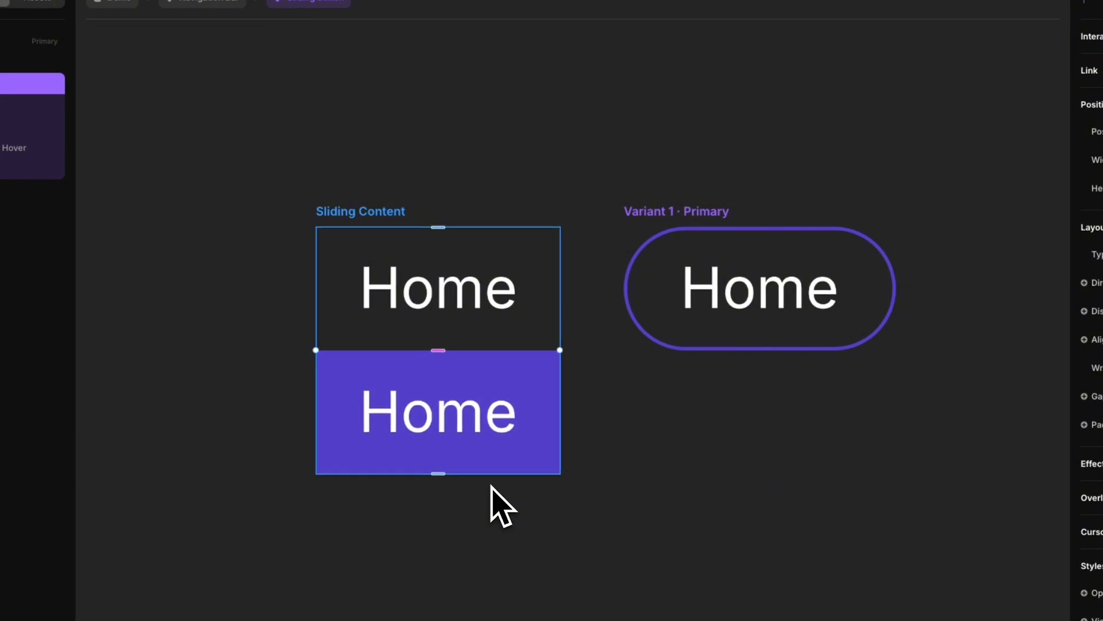
left_click_drag(379, 216, 395, 301)
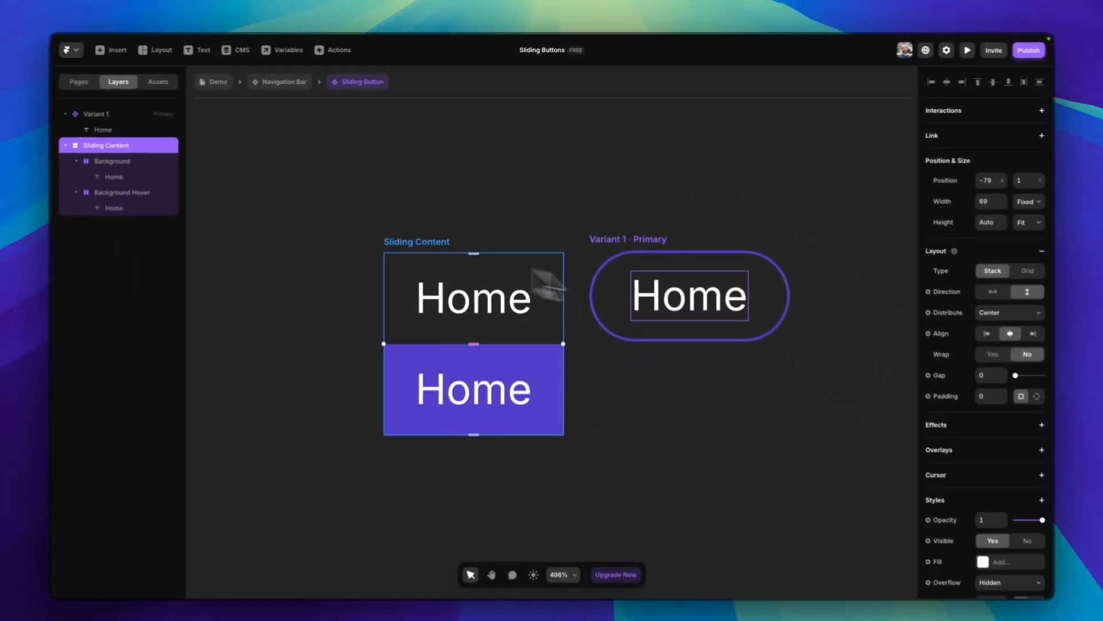
- Create a plain text variable named "Text" for the content of all three Home texts
left_click(709, 307)
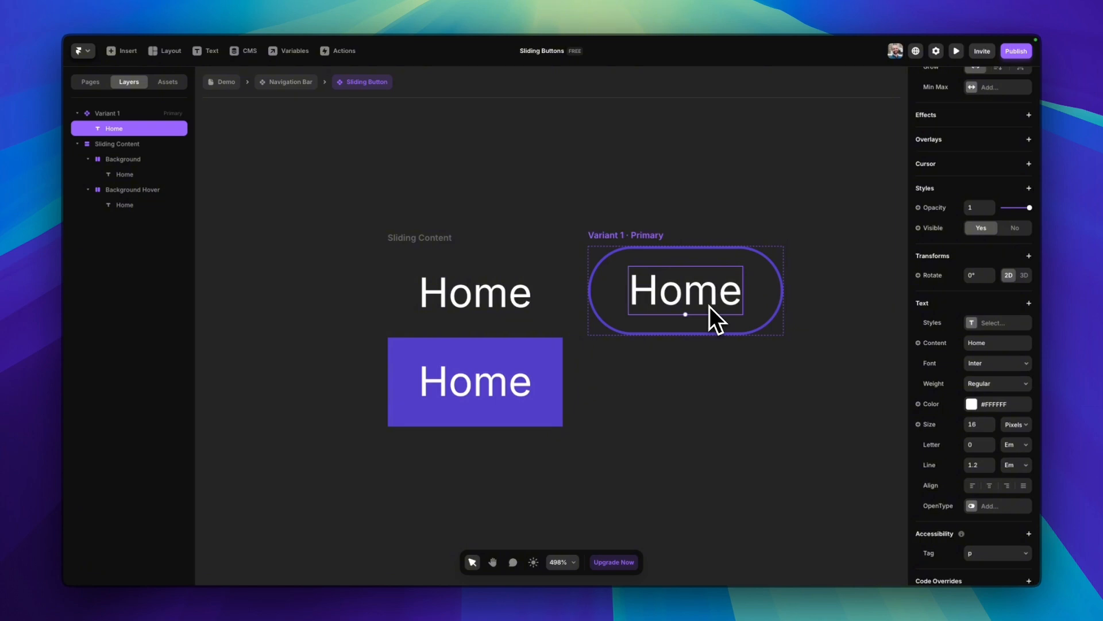
left_click(127, 180, "shift")
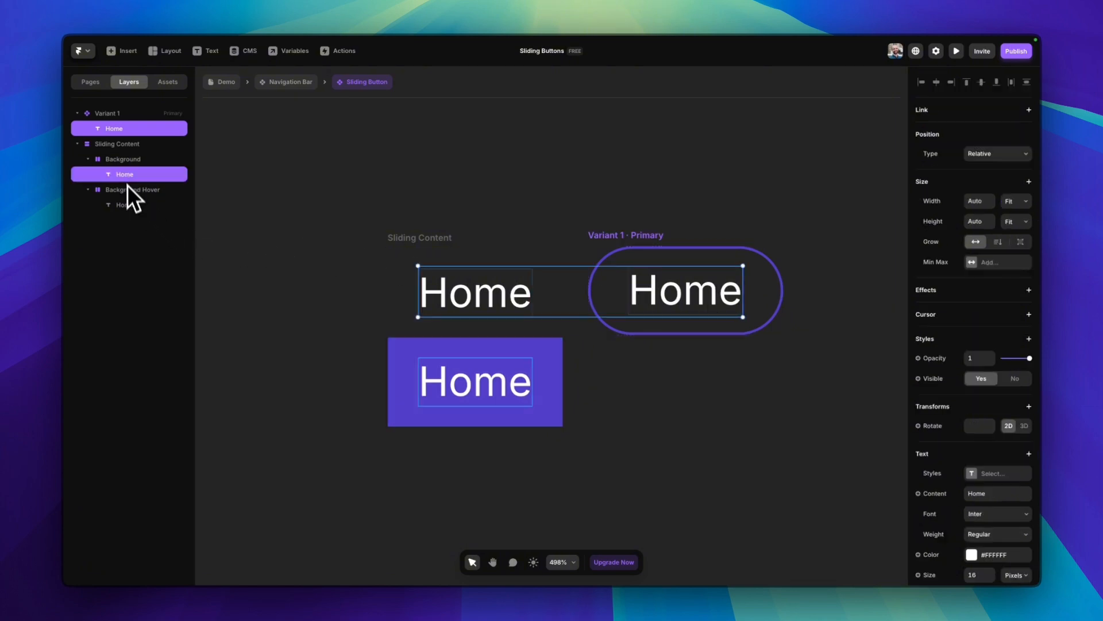
left_click(125, 205, "shift")
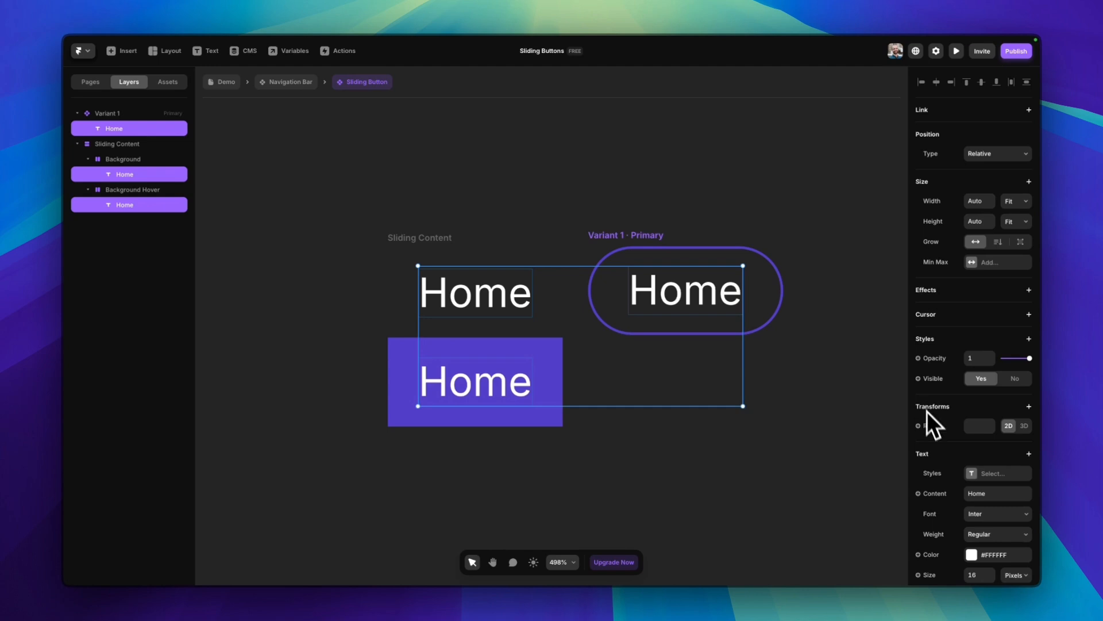
left_click(932, 494)
mouse_move(938, 512)
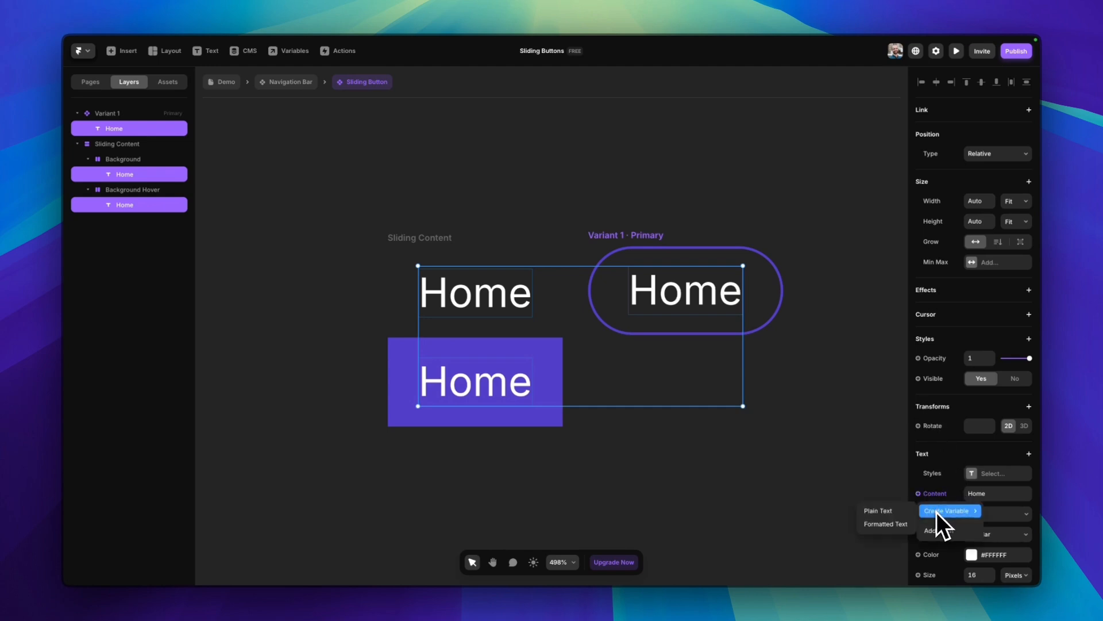
left_click(894, 513)
type("Text")
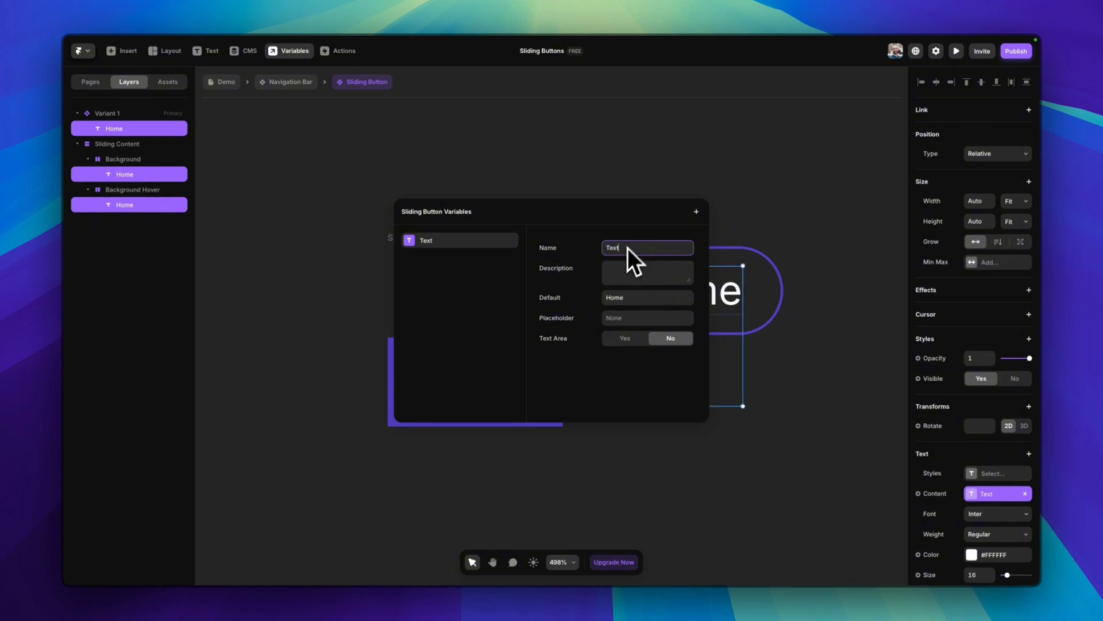
left_click(612, 189)
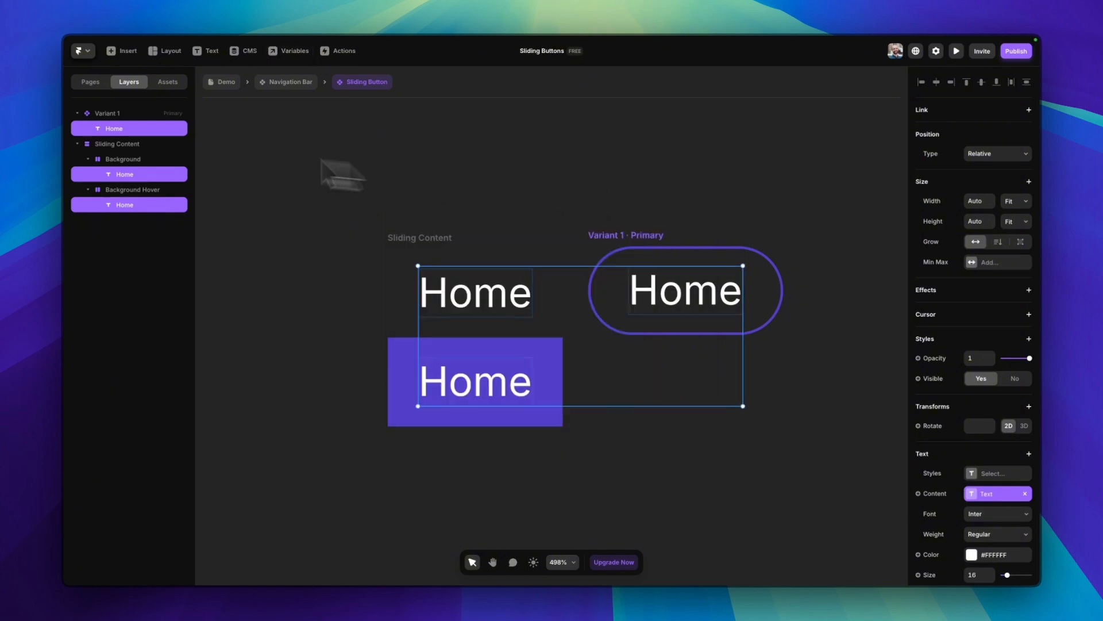
- Set the color opacity of the primary variant's own Home text to 0%, keeping the color #FFFFFF
left_click(94, 131)
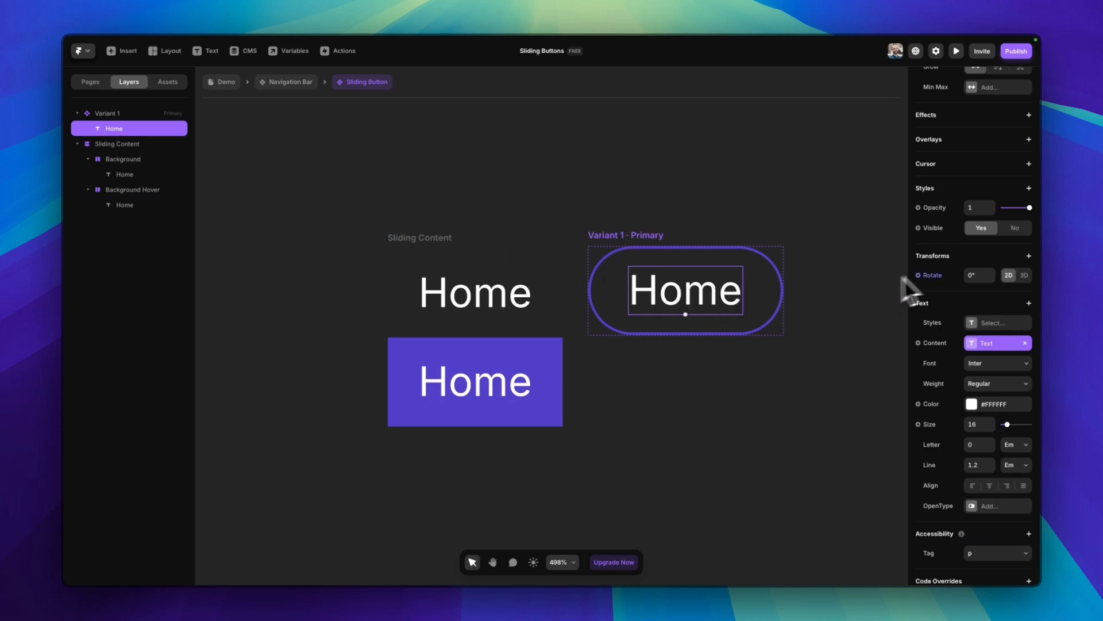
scroll(945, 282, "up", 4)
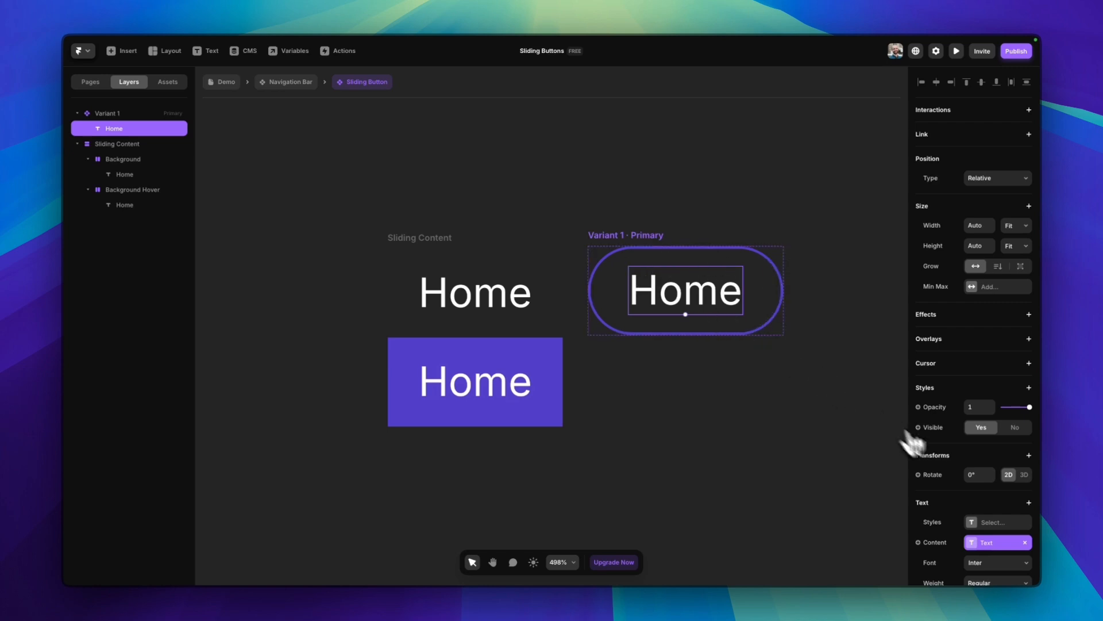
scroll(960, 477, "down", 4)
left_click(972, 453)
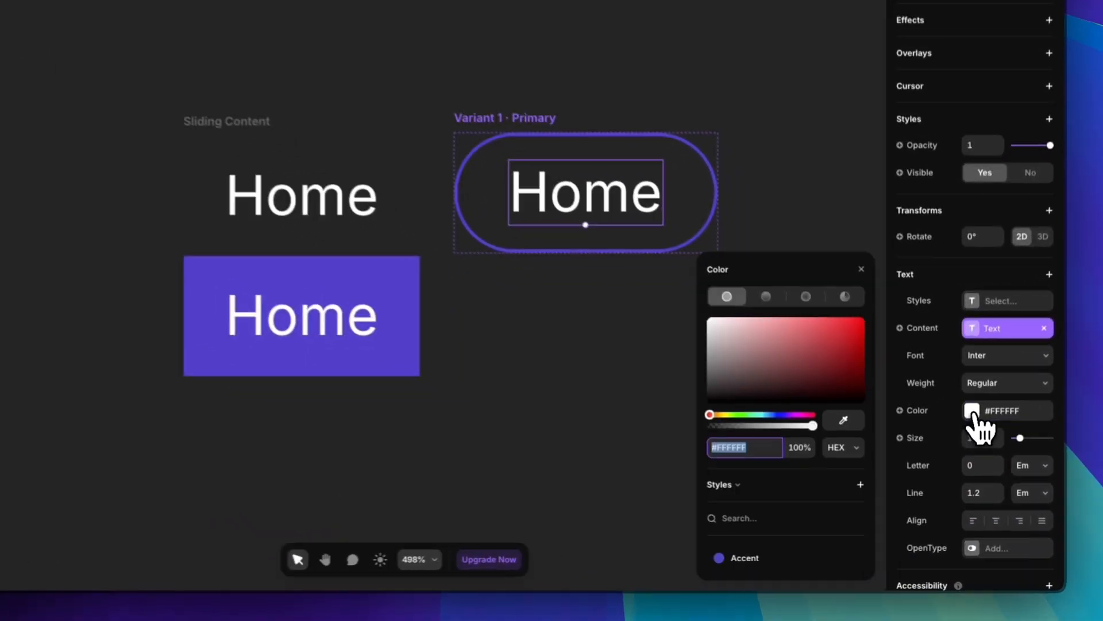
left_click(799, 447)
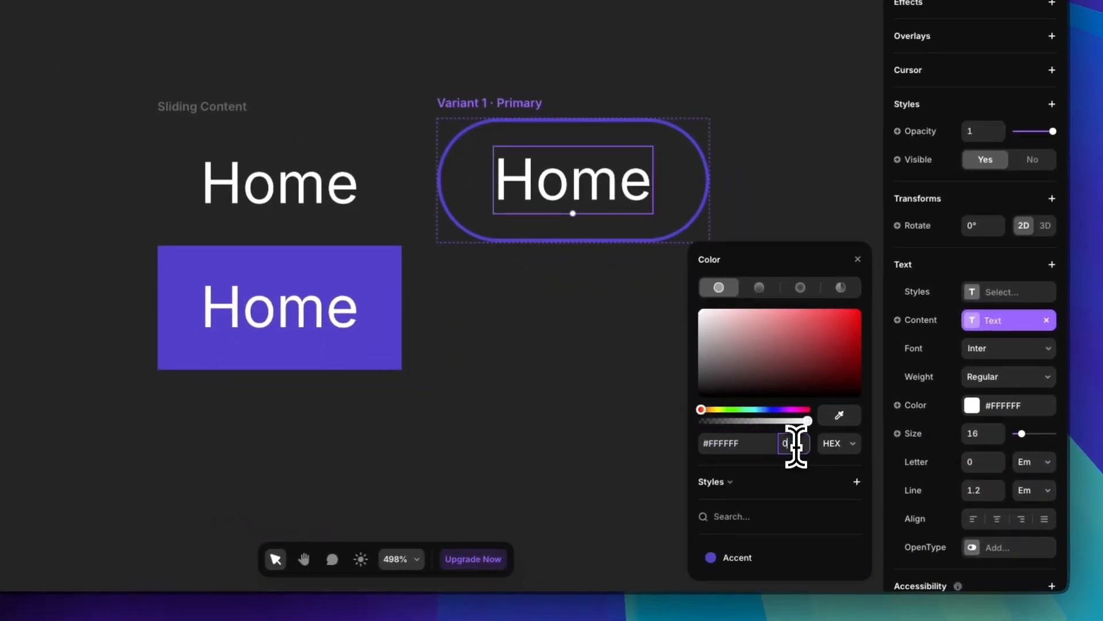
key("Return")
left_click(596, 366)
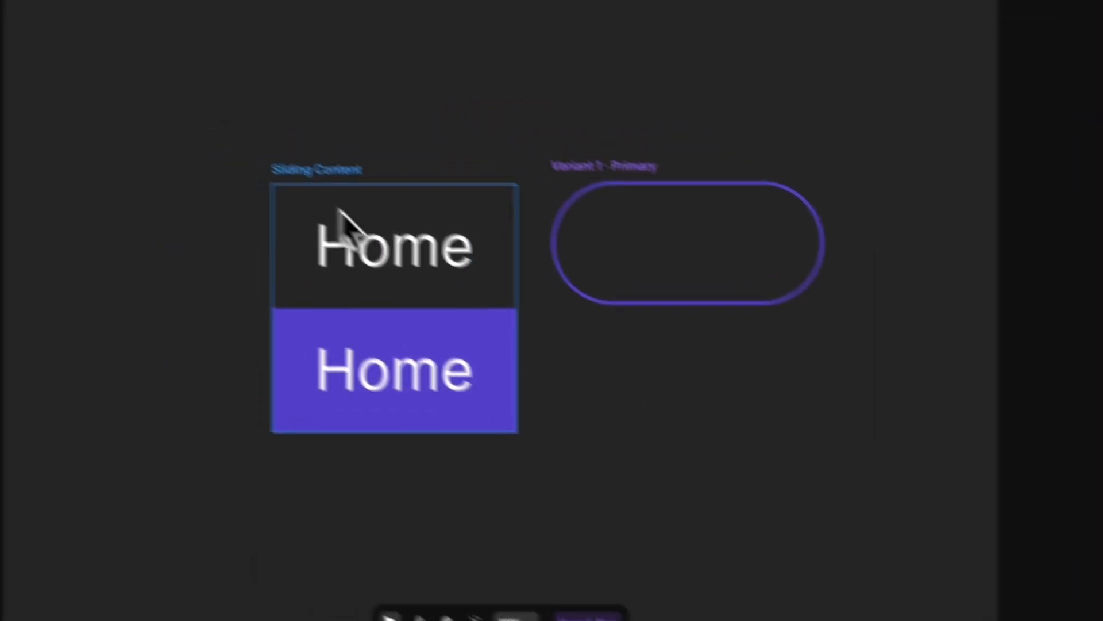
- Nest the Sliding Content stack inside the primary variant, Variant 1, above its Home text in the layer order
left_click_drag(273, 171, 607, 202)
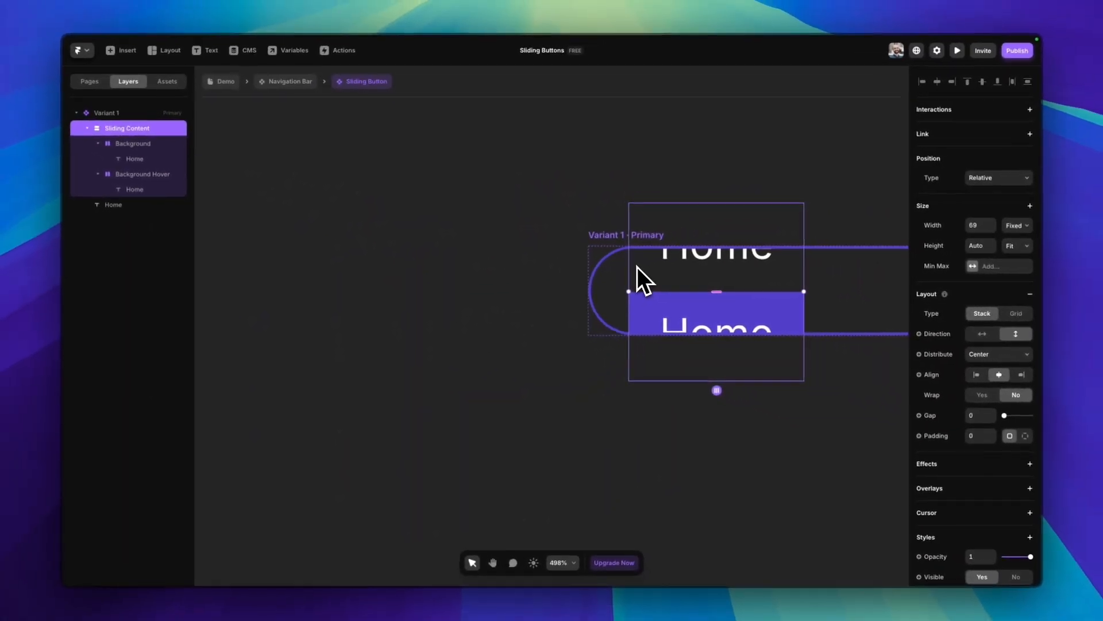
scroll(723, 217, "down", 5)
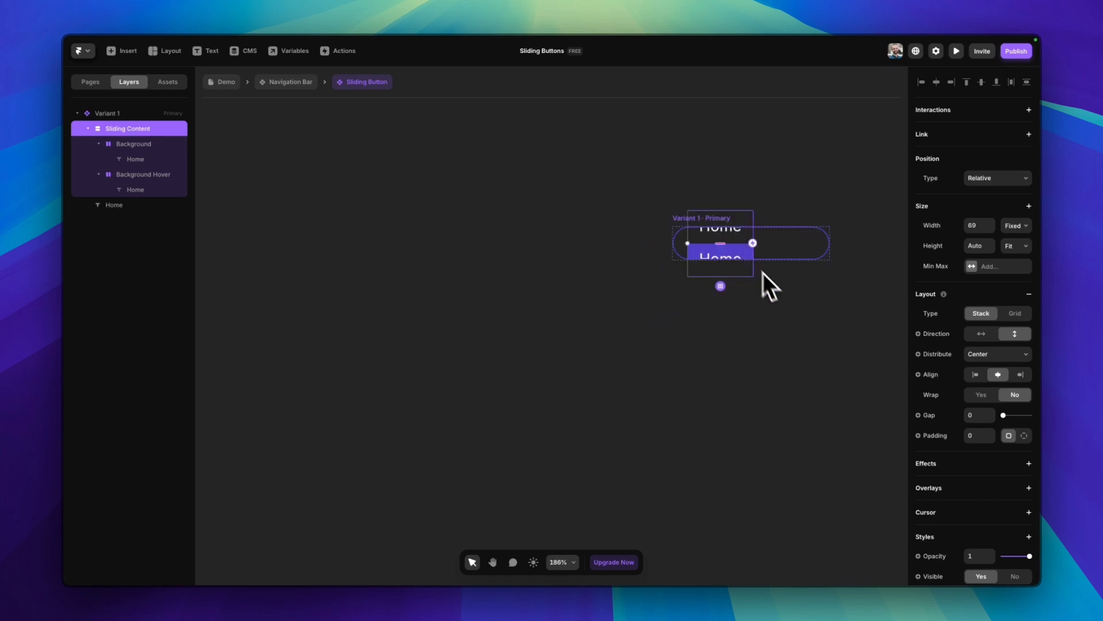
- Make the Sliding Content stack absolutely positioned, center it in the primary variant, and set its top offset to 0
left_click_drag(715, 207, 510, 234)
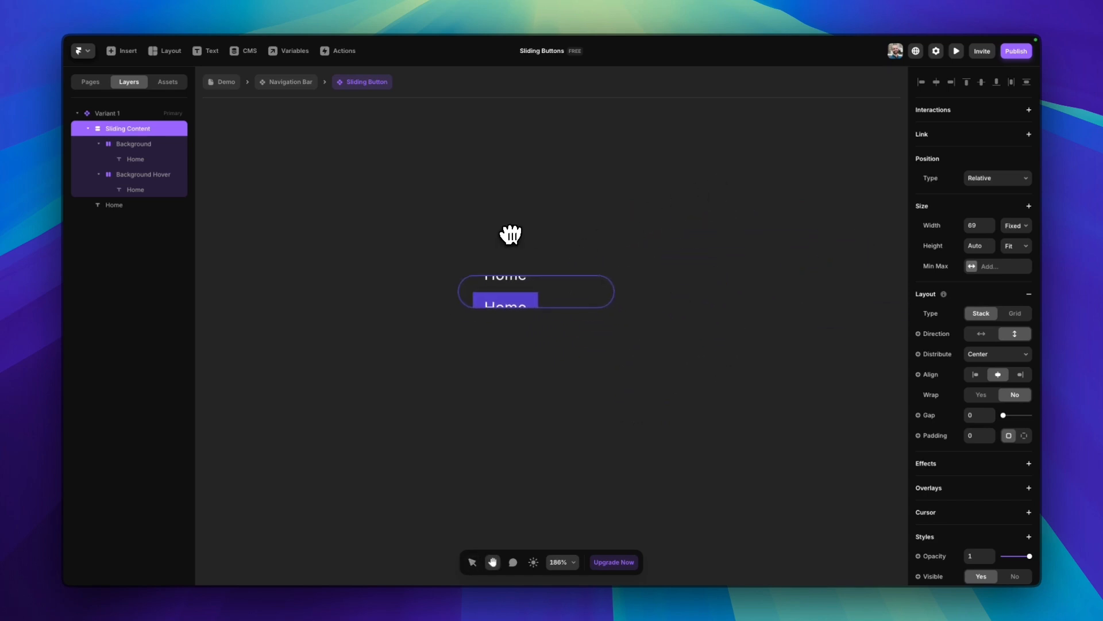
left_click(502, 277)
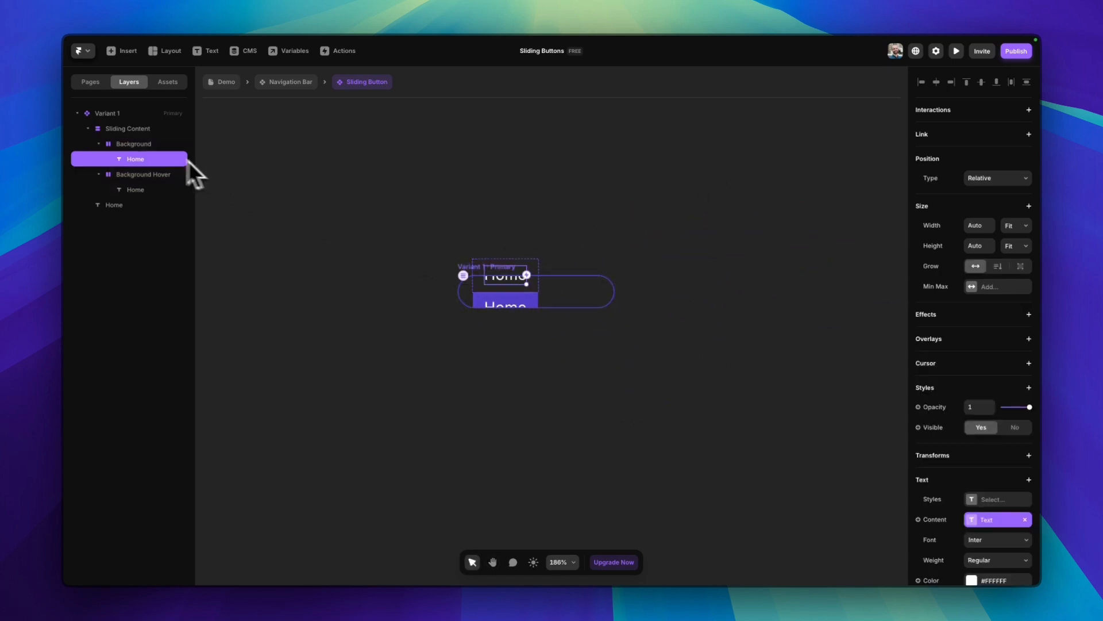
left_click(134, 130)
left_click(994, 178)
left_click(984, 167)
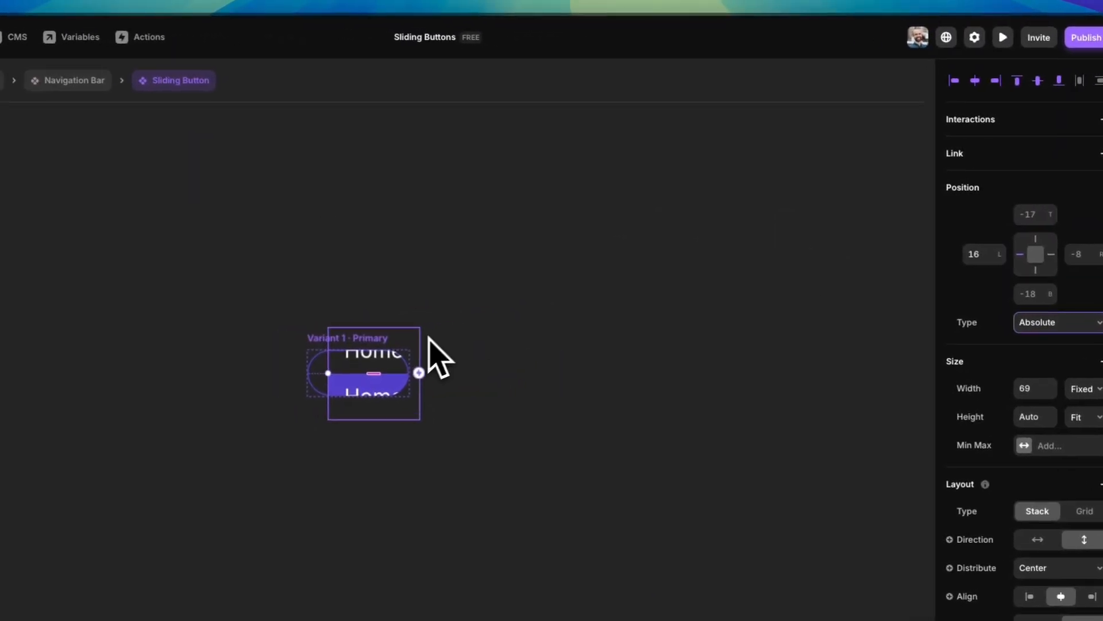
left_click(959, 87)
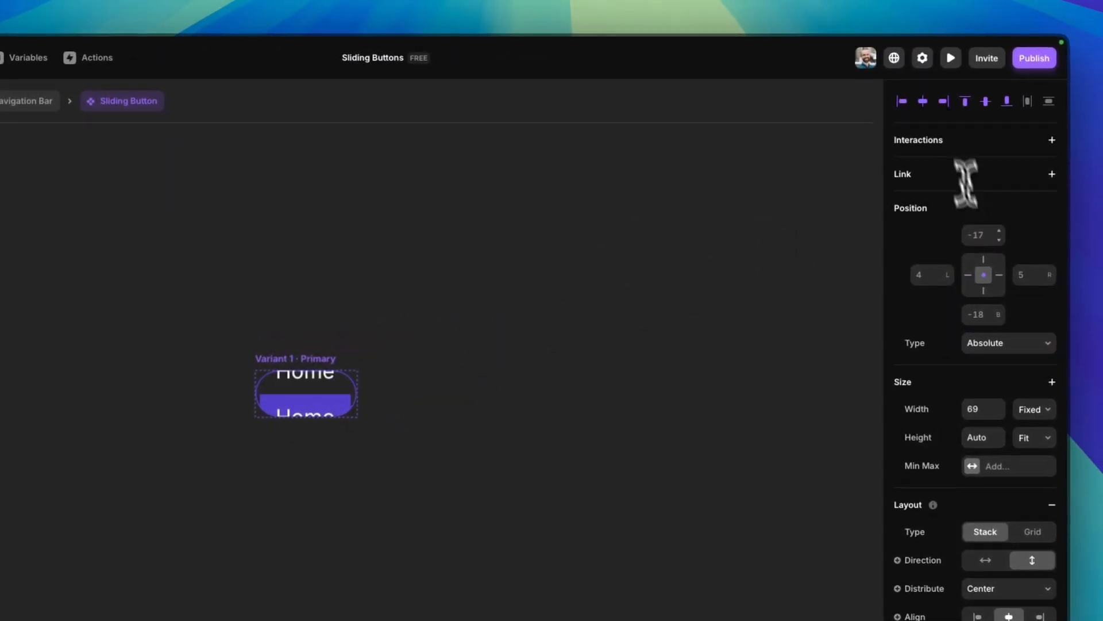
type("0")
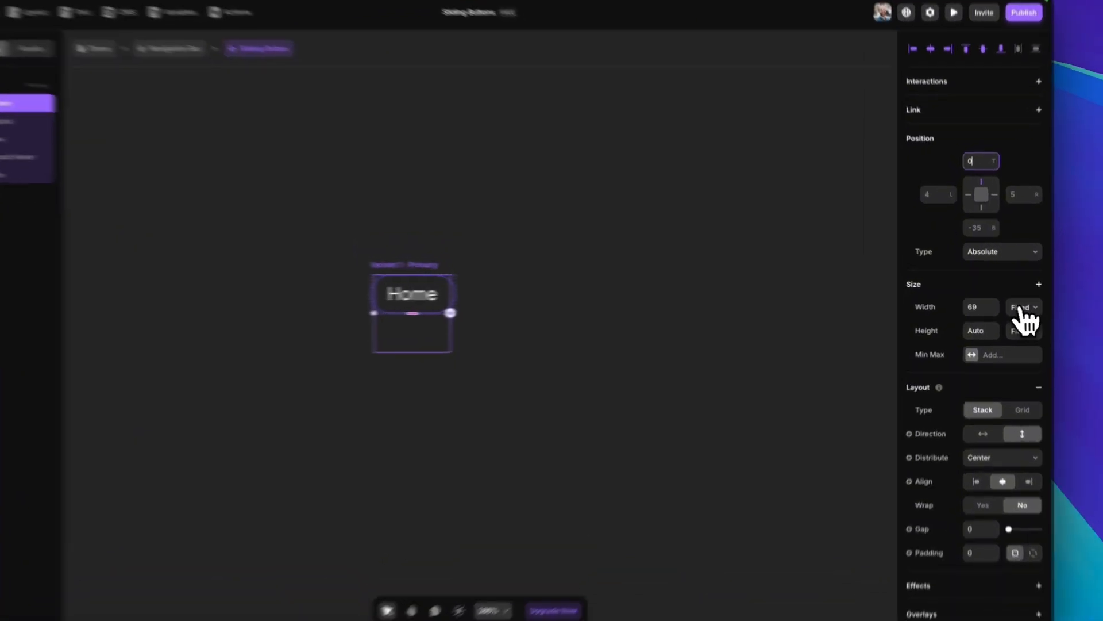
- Set the Sliding Content stack's width to 100% relative and check the Background and Background Hover layers inside it
left_click(1015, 304)
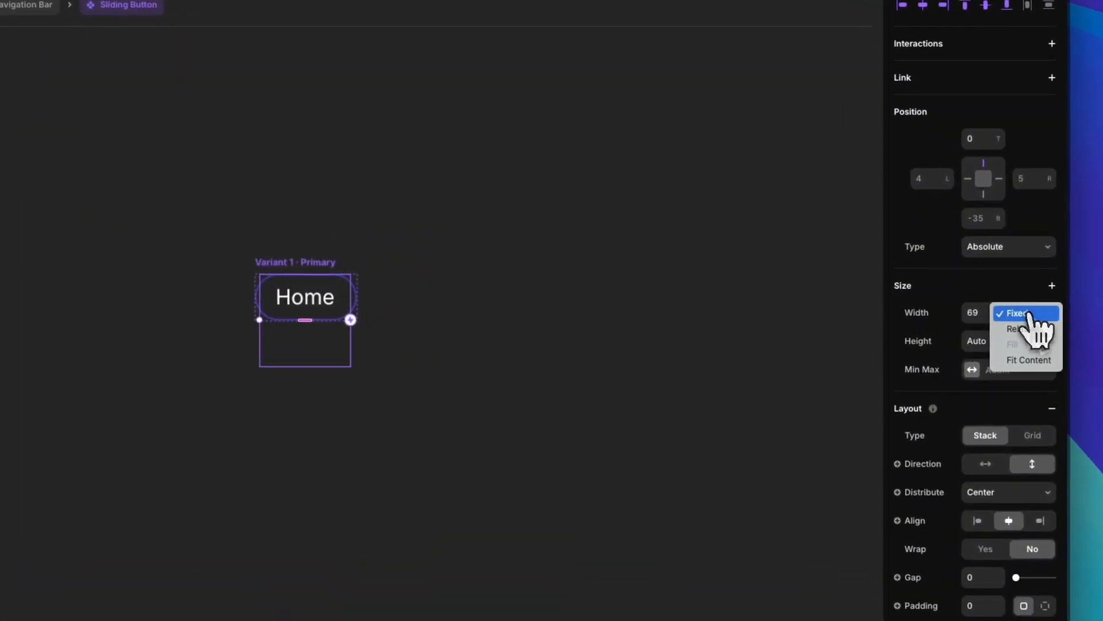
left_click(1028, 329)
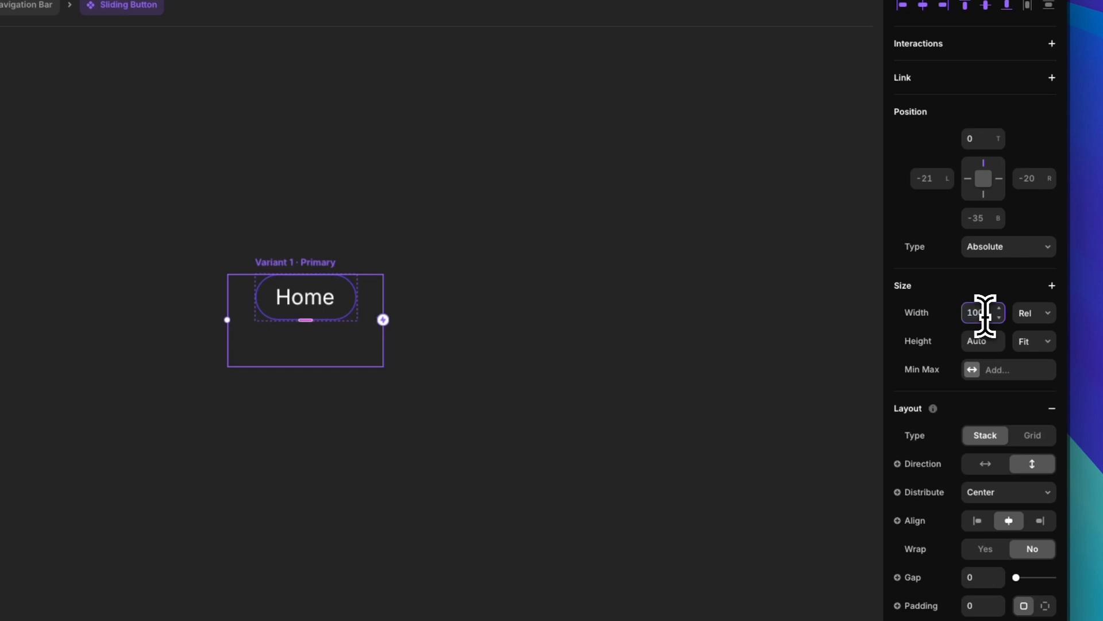
key("Return")
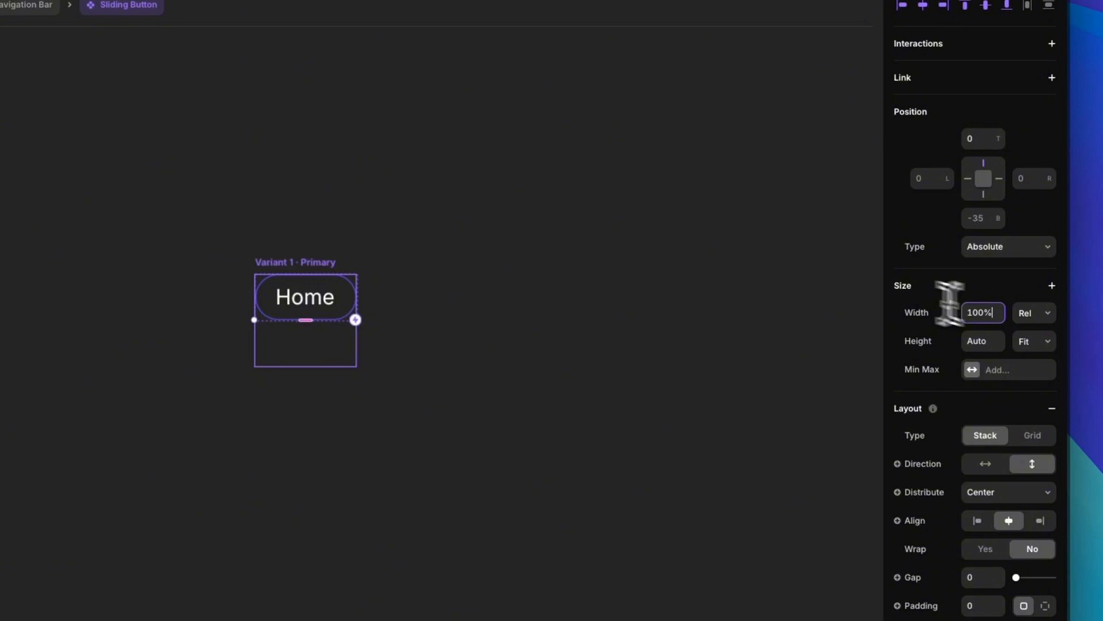
left_click(138, 166)
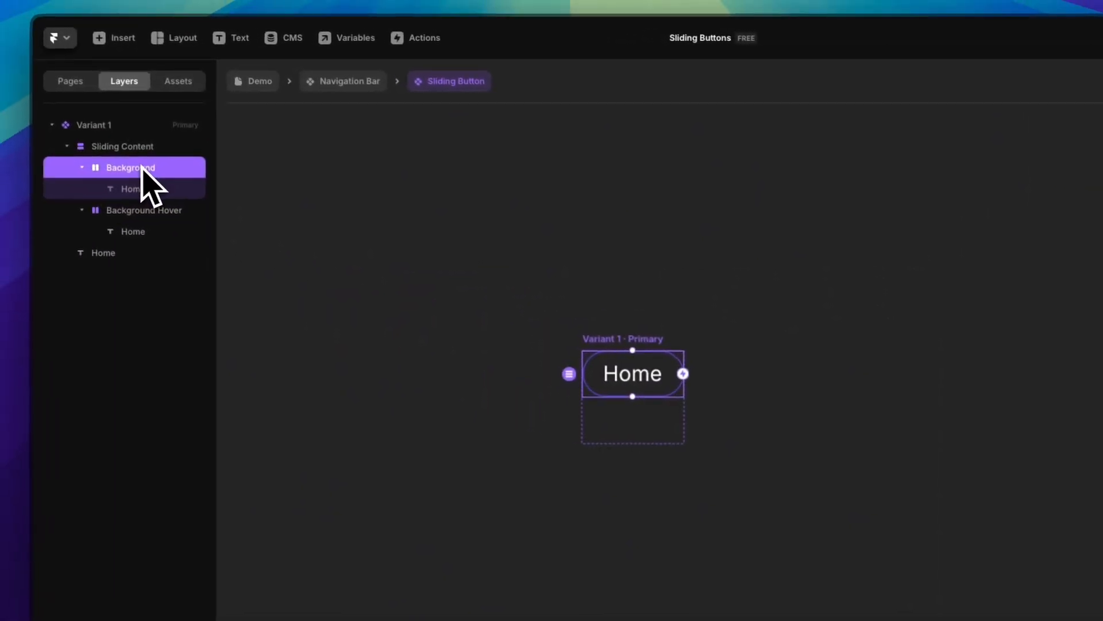
left_click(154, 214)
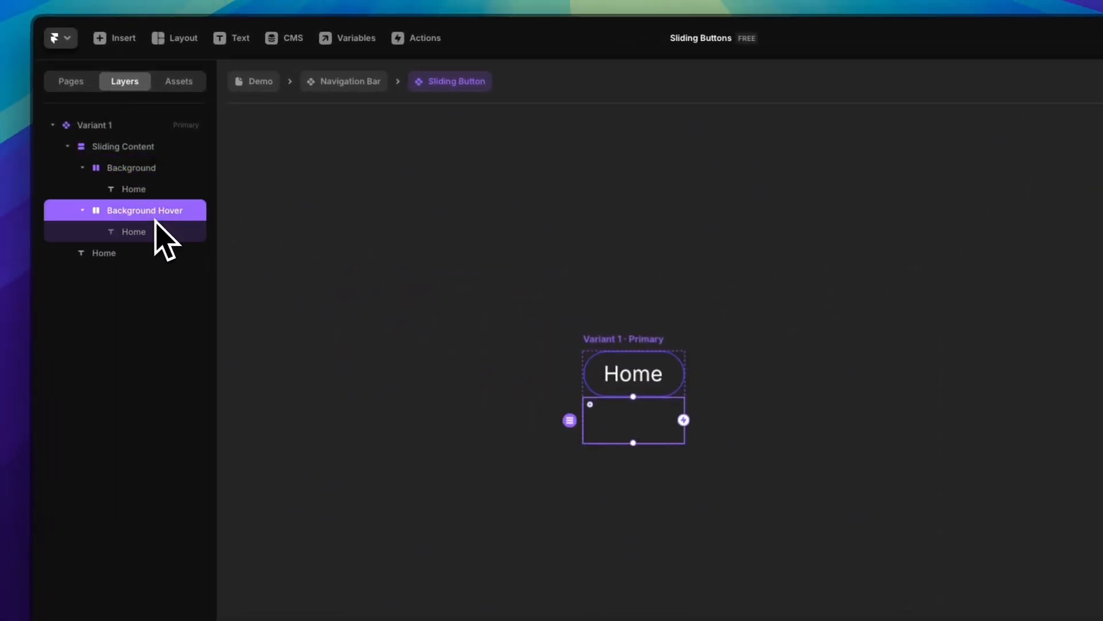
- Add a Hover variant to the primary Variant 1
left_click(498, 323)
left_click(616, 354)
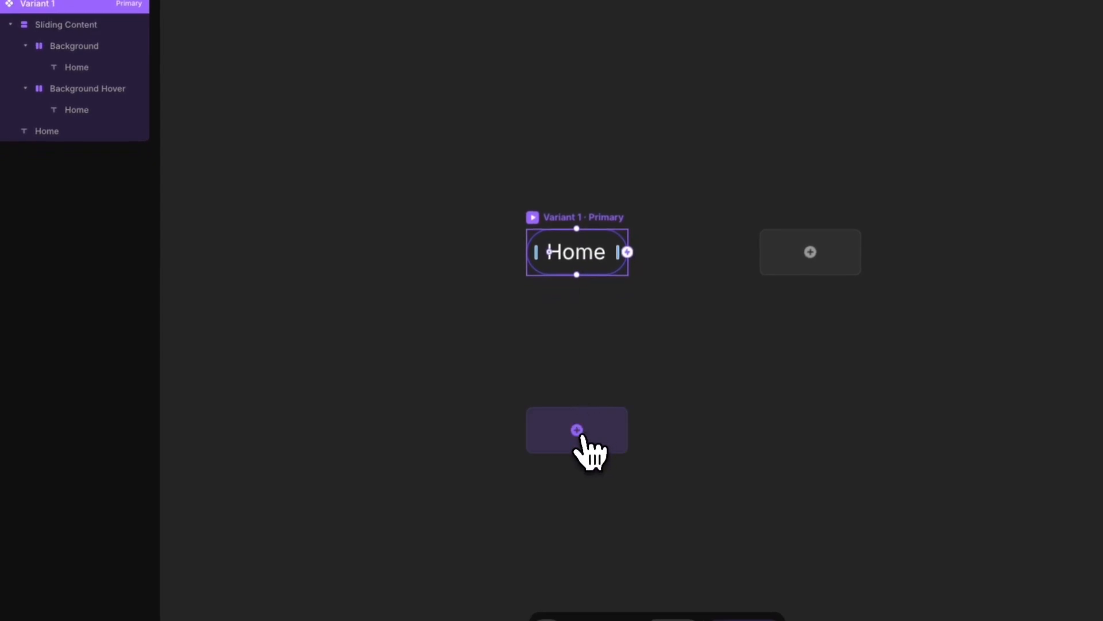
left_click(614, 454)
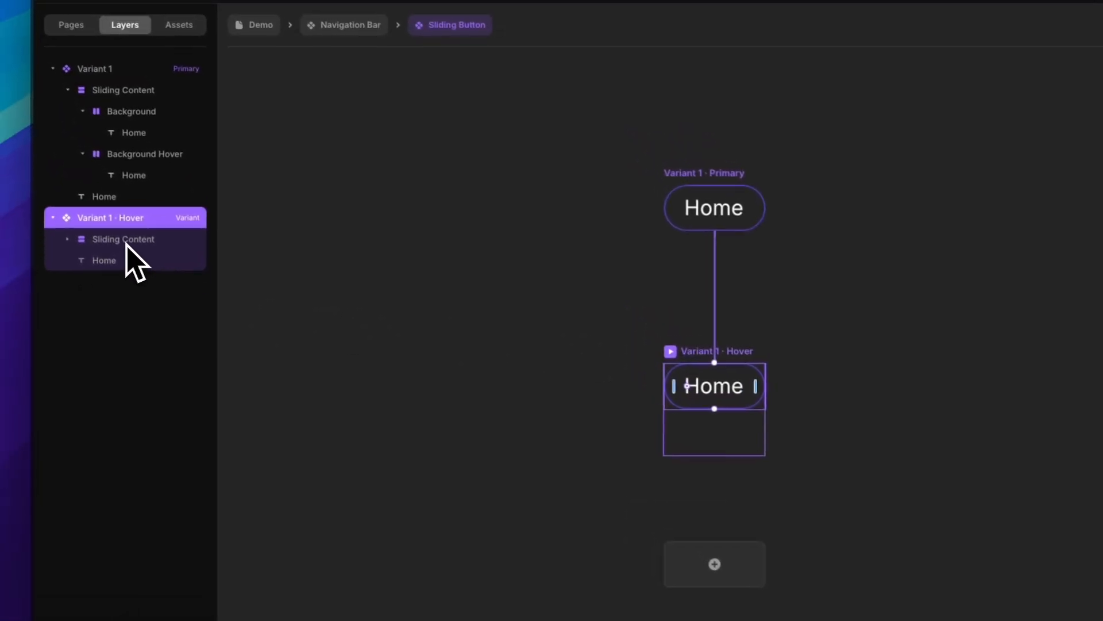
- Set the top offset of the Sliding Content stack in the Variant 1 Hover state to -35
left_click(68, 175)
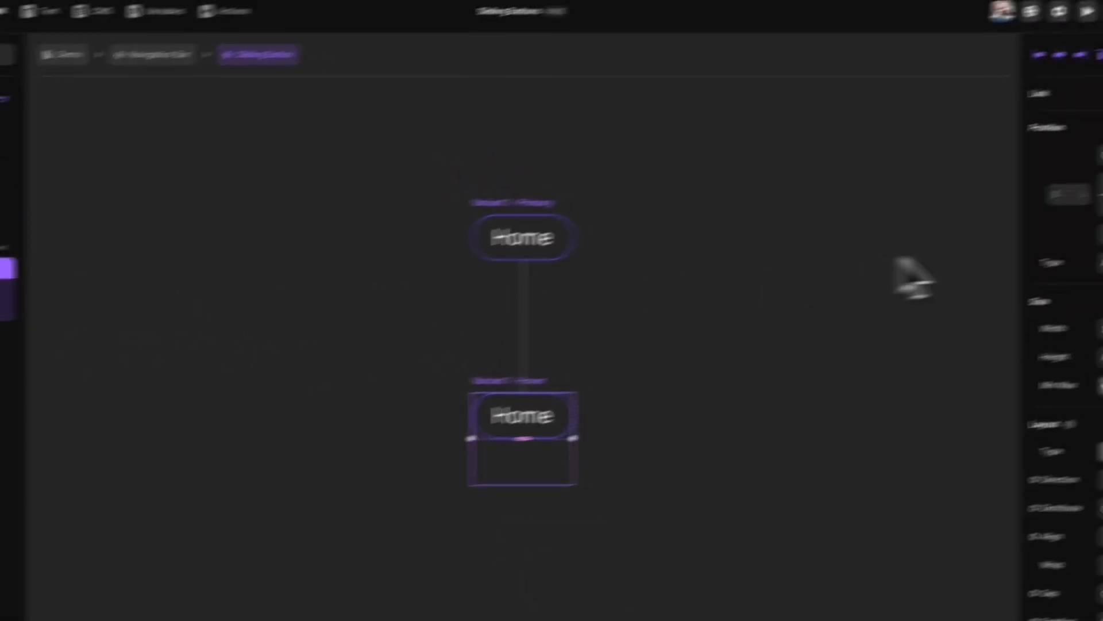
left_click(981, 187)
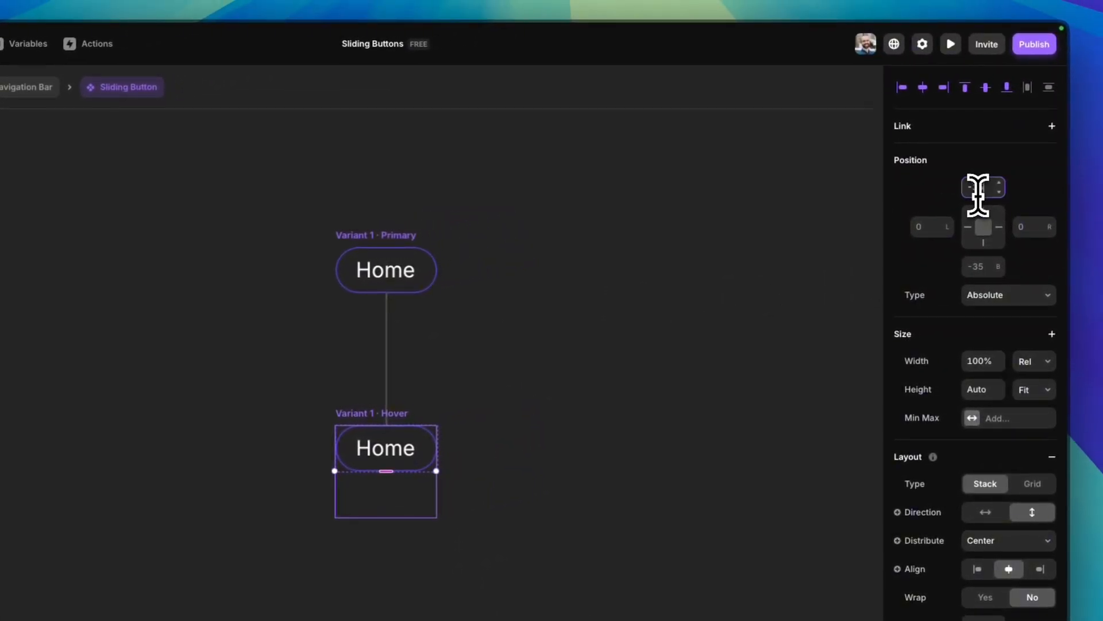
type("0")
key("Return")
- Preview the button's sliding hover effect and return to the component canvas
left_click(537, 335)
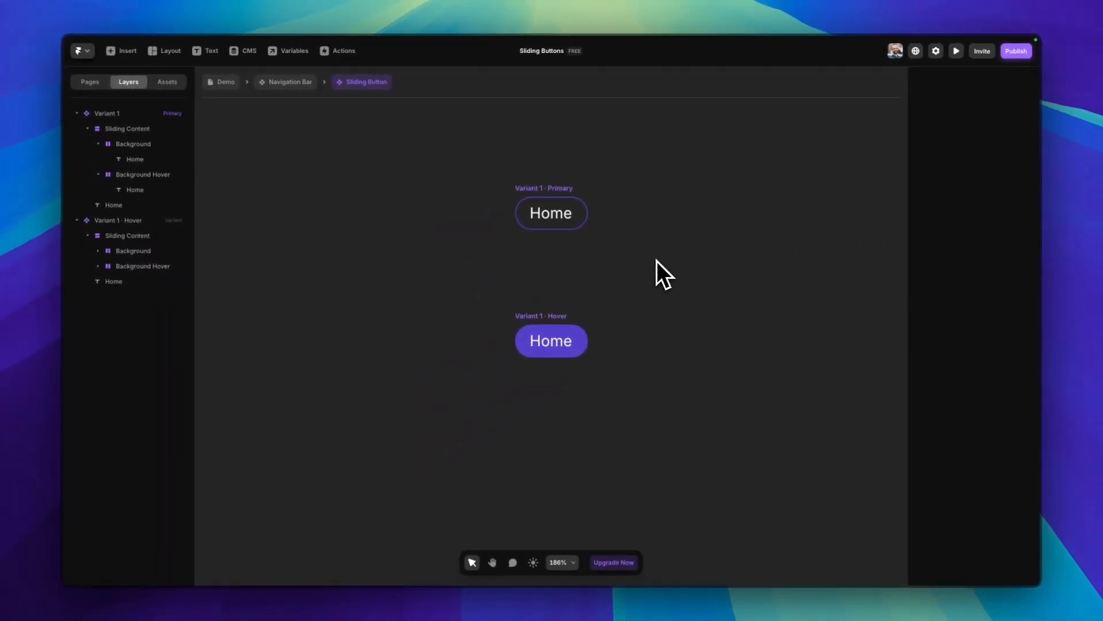
key("super+p")
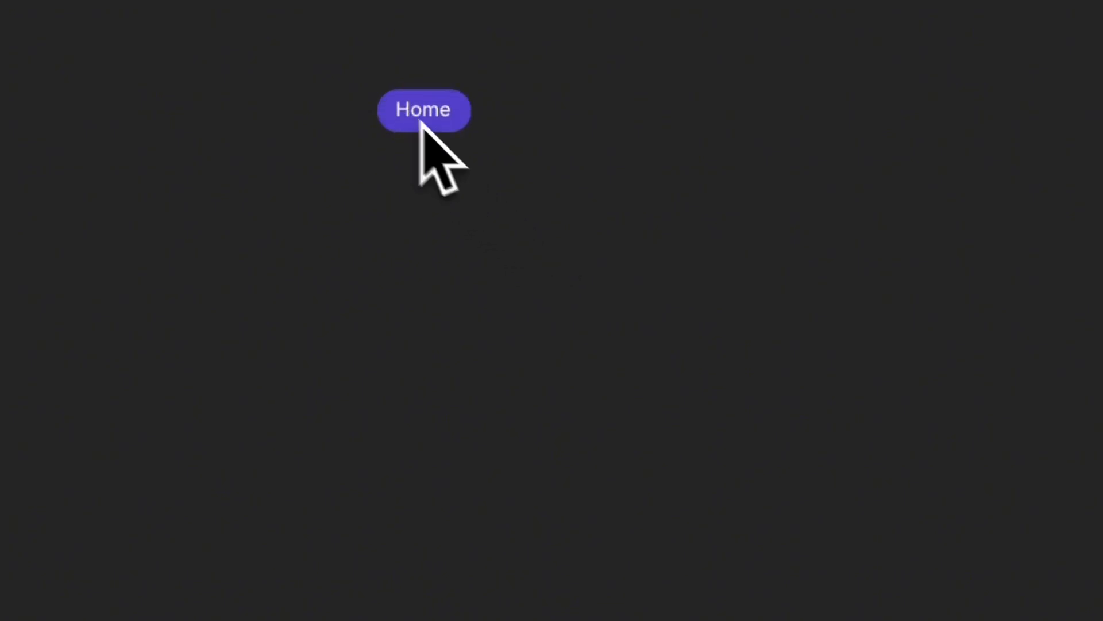
left_click(63, 39)
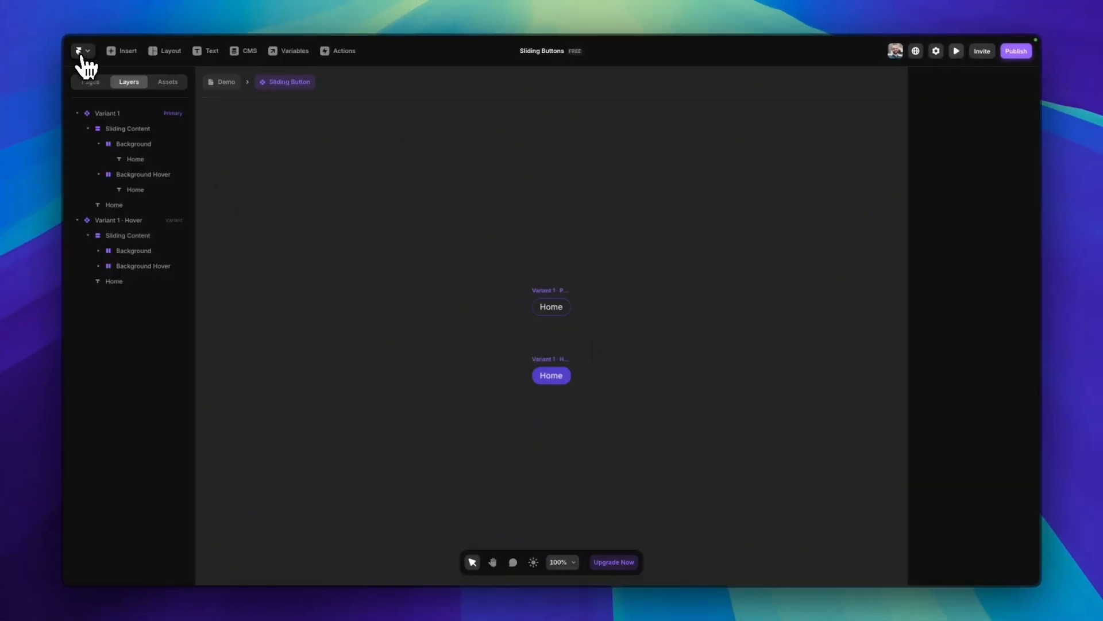
- Add a second variant, Variant 2, beside the primary variant and give it its own Hover variant
left_click(561, 304)
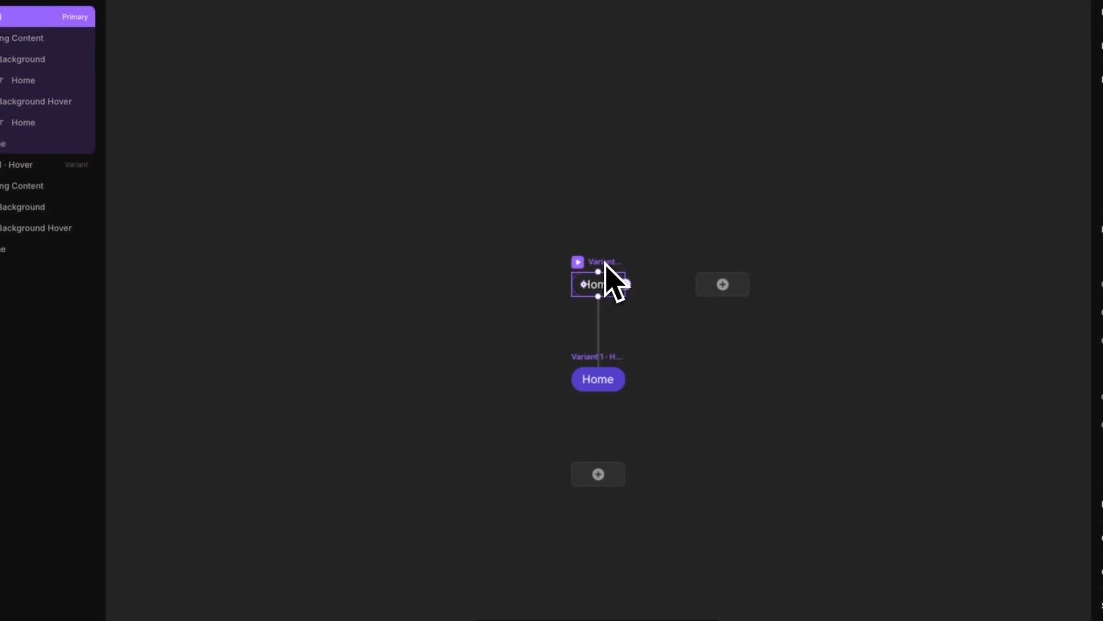
left_click(718, 288)
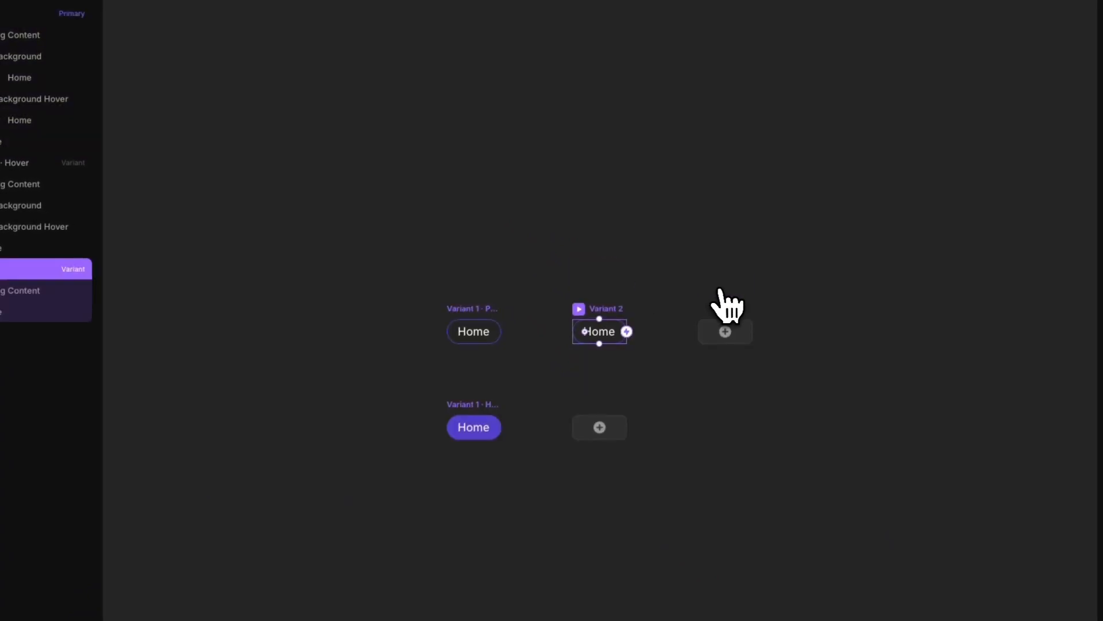
left_click(603, 432)
left_click(623, 444)
- Fill the Background stack inside Variant 2's Sliding Content with the Accent color style
left_click(598, 233)
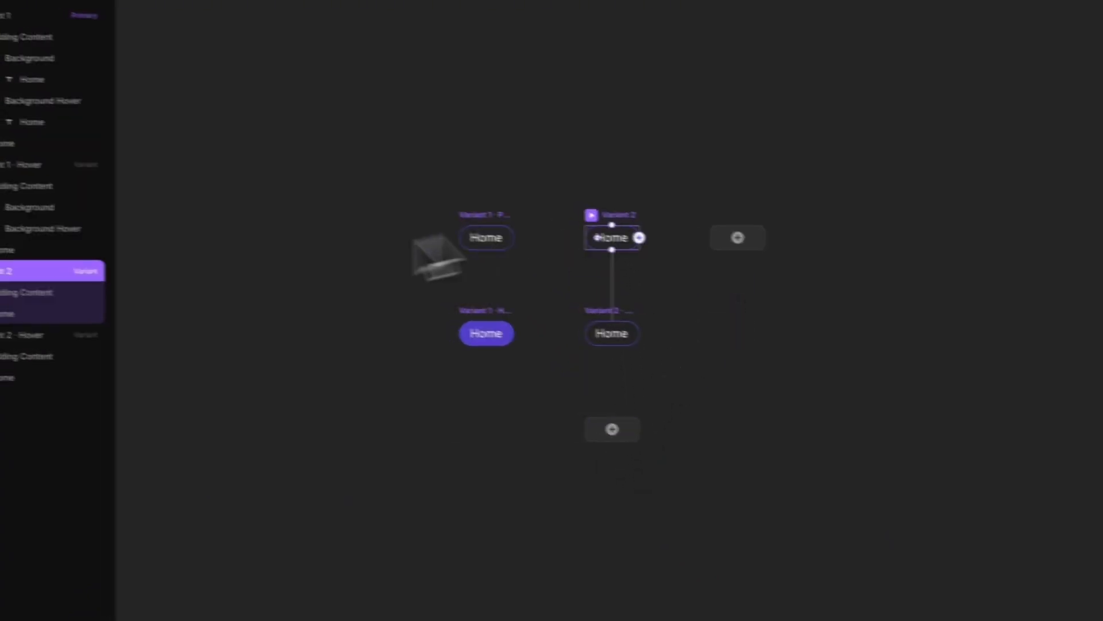
left_click(106, 309)
left_click(130, 330)
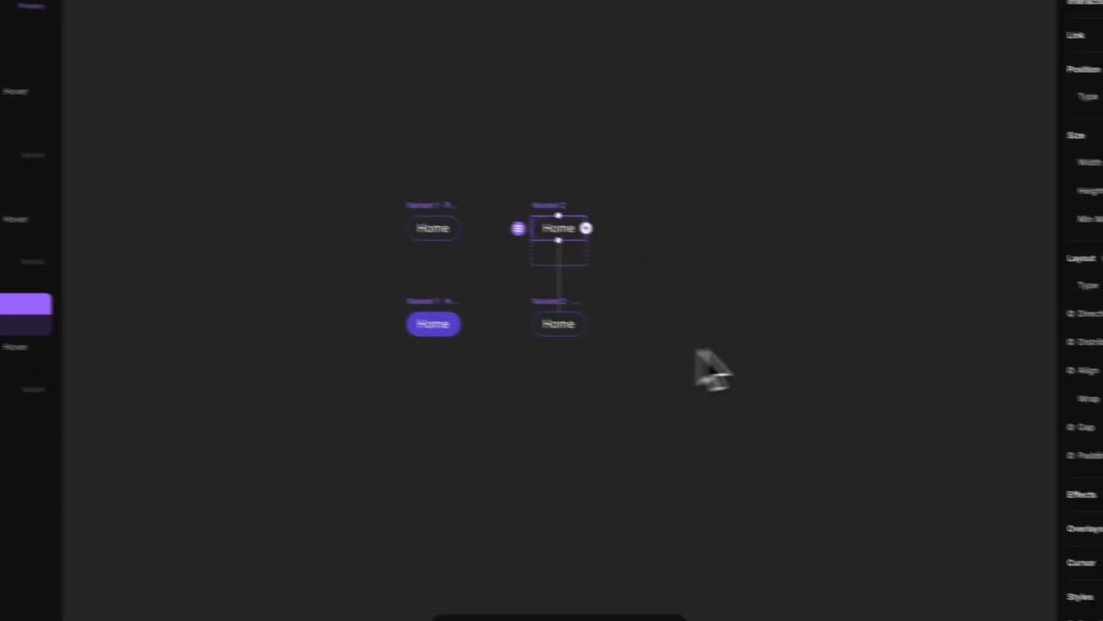
scroll(1022, 456, "down", 5)
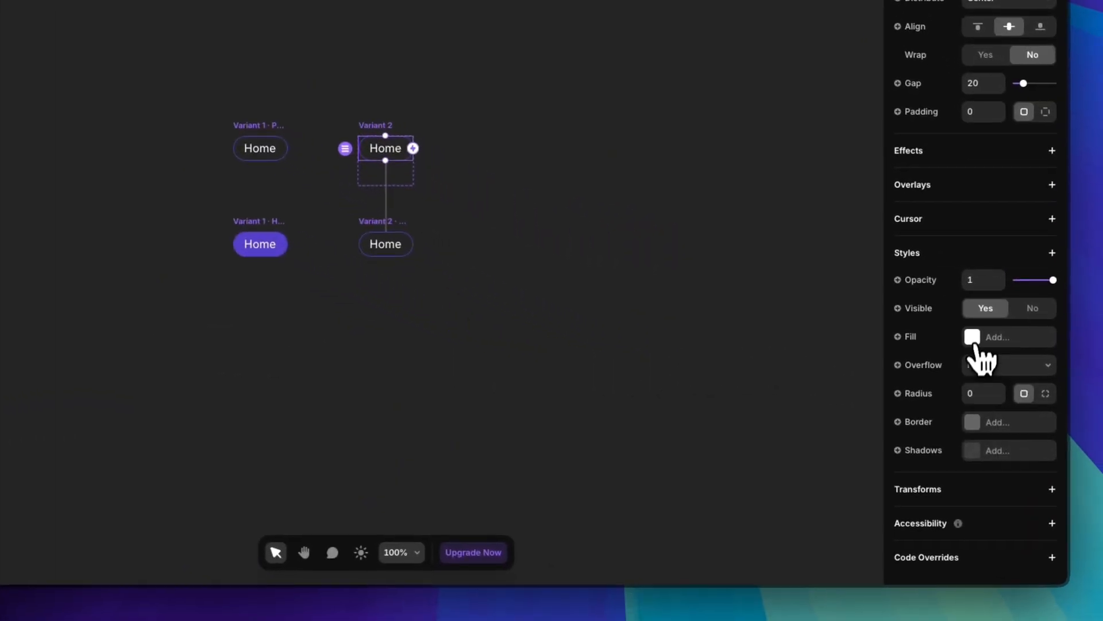
left_click(972, 338)
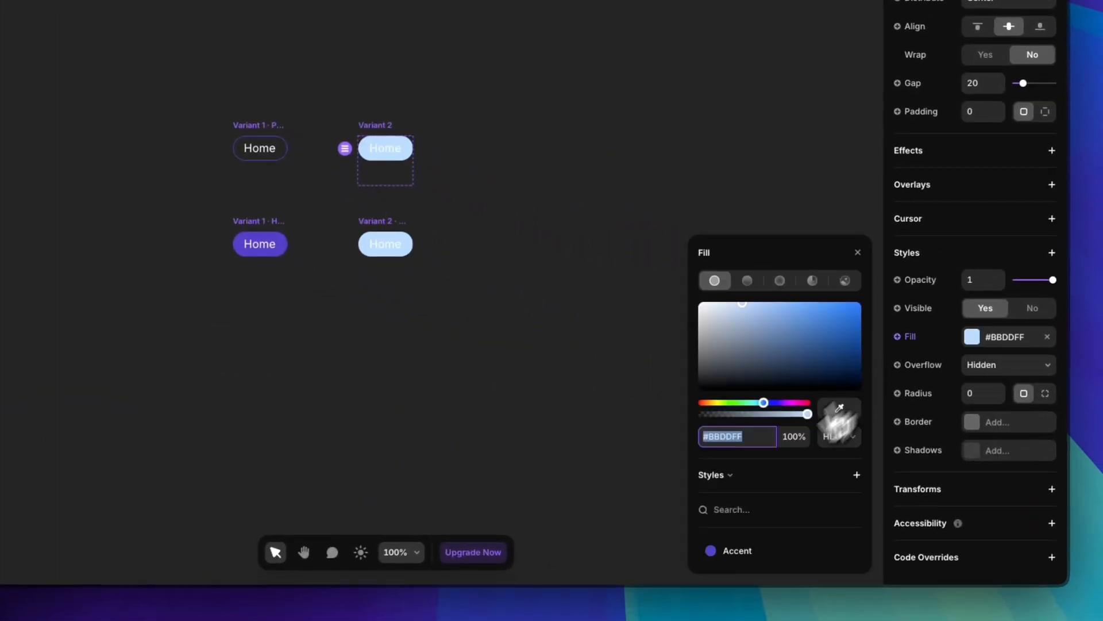
left_click(712, 550)
left_click(649, 371)
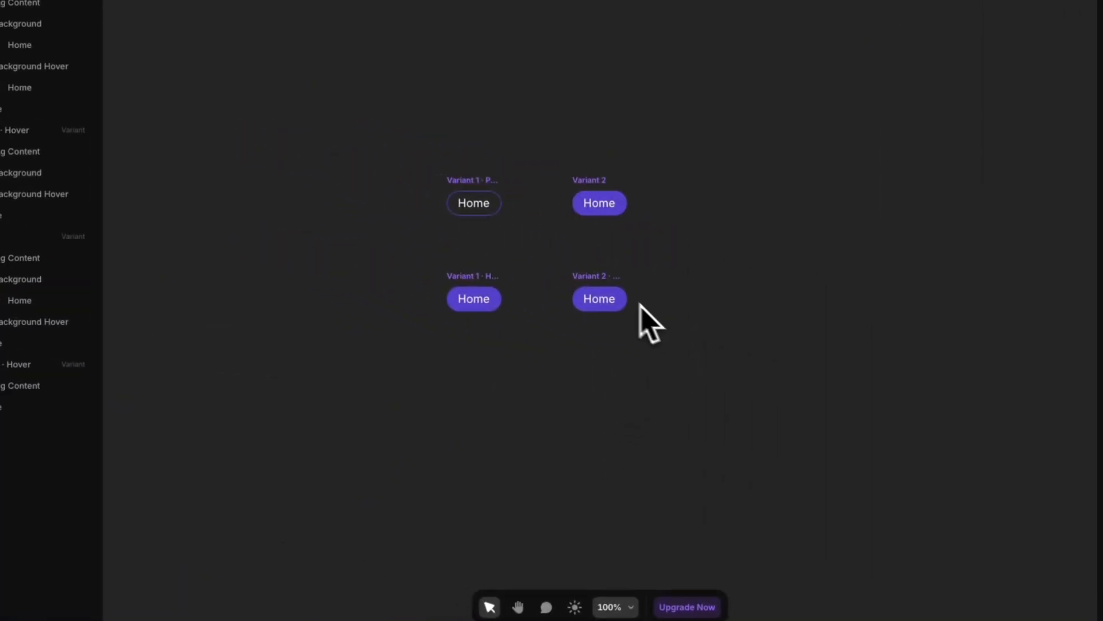
- Change the Background Hover fill in the Variant 2 Hover state to a darker shade of the accent purple
left_click(544, 284)
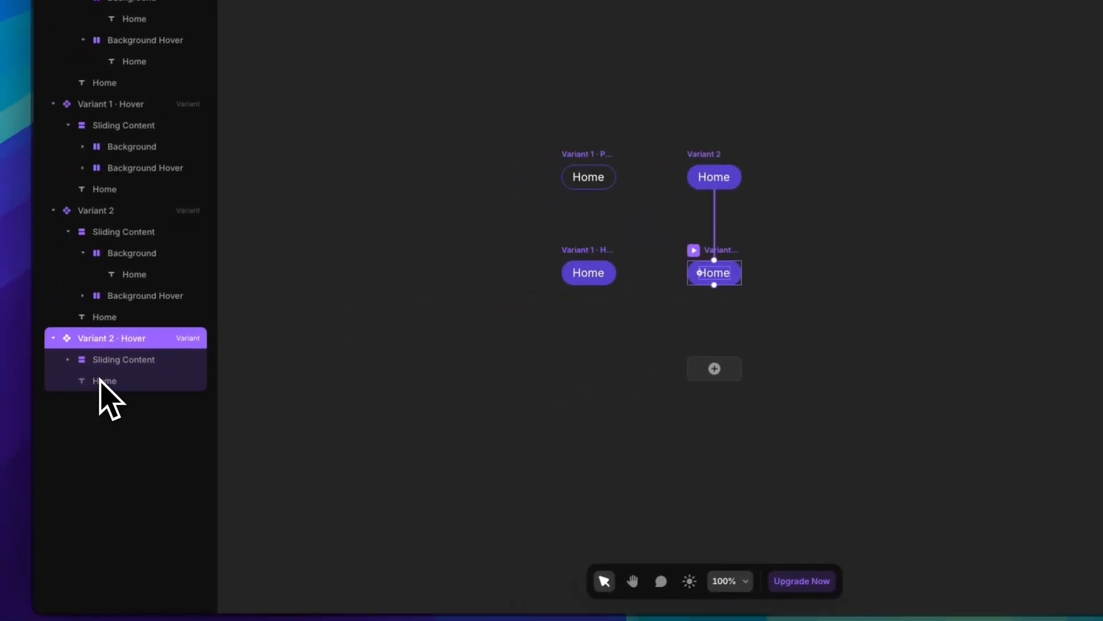
left_click(45, 365)
left_click(118, 408)
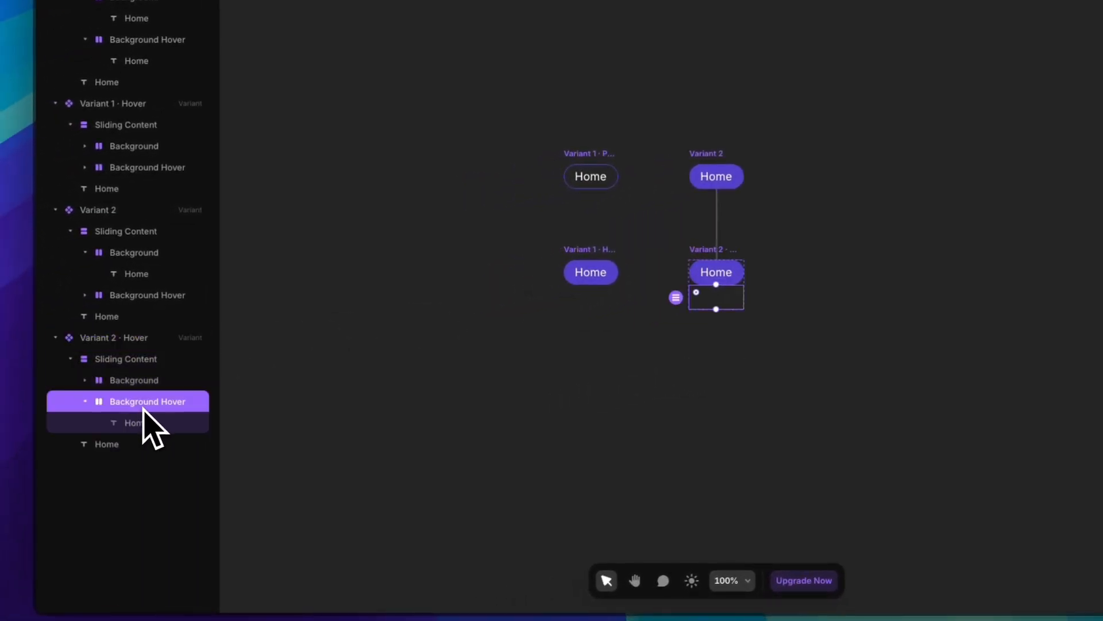
left_click(974, 451)
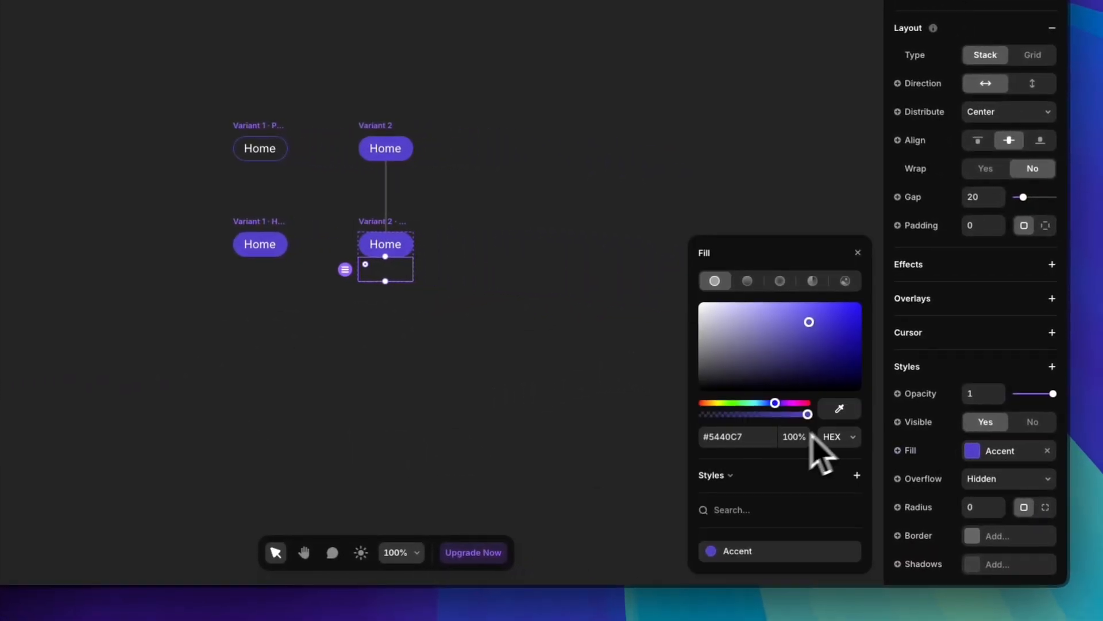
left_click_drag(809, 322, 825, 349)
left_click(559, 321)
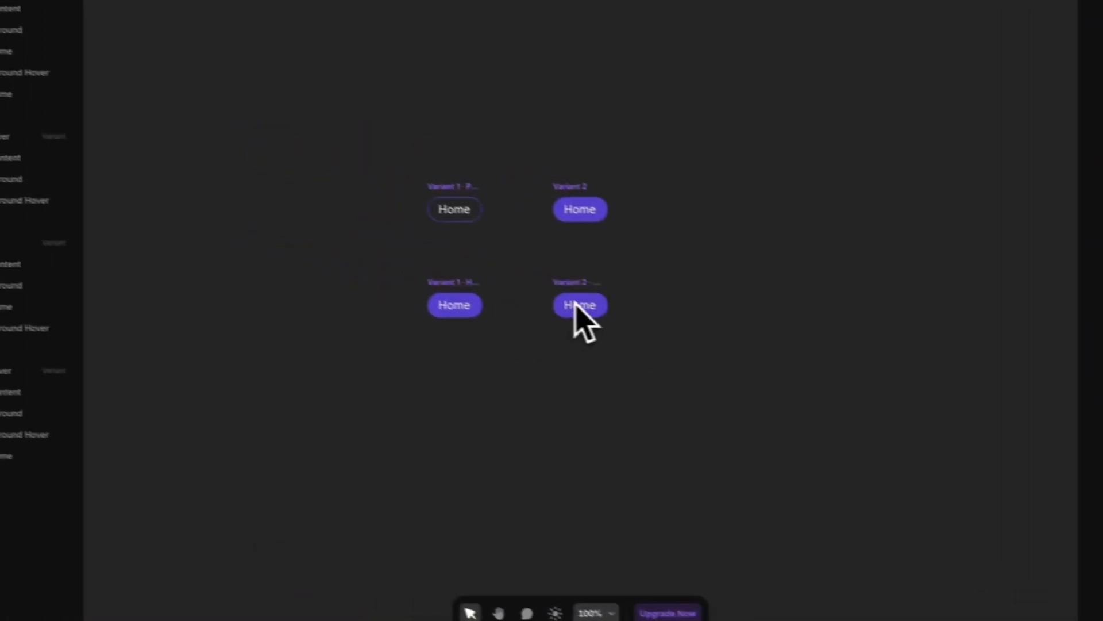
- Set the top offset of the Sliding Content stack in the Variant 2 Hover state to -35
left_click(102, 382)
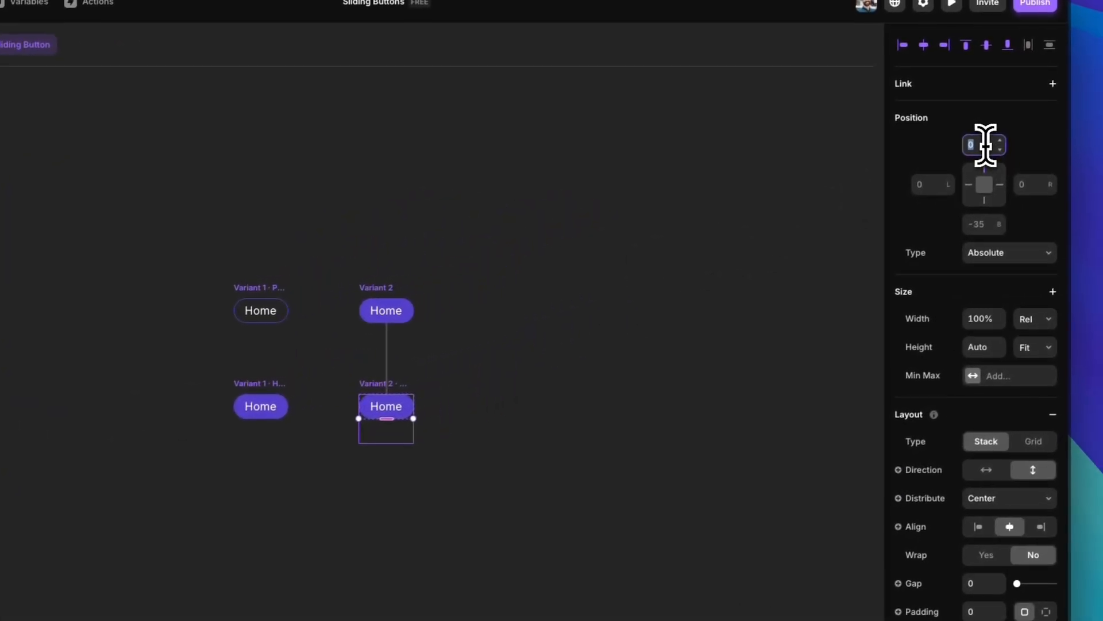
key("Return")
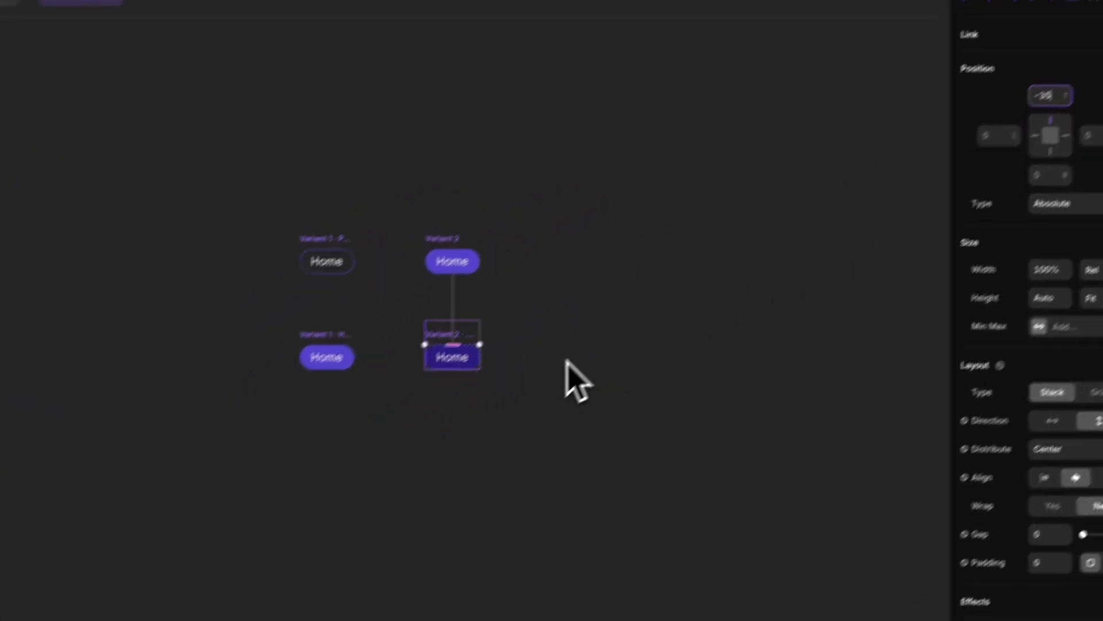
left_click(490, 411)
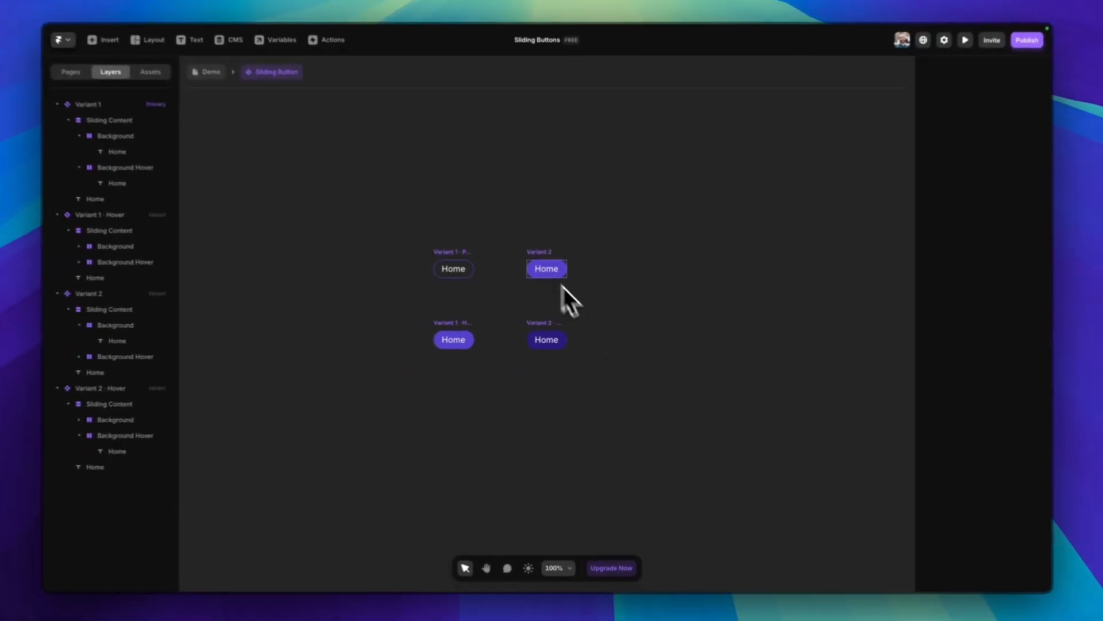
- Add a link to the primary Variant 1 and bind its Link To target to a link variable
left_click(458, 257)
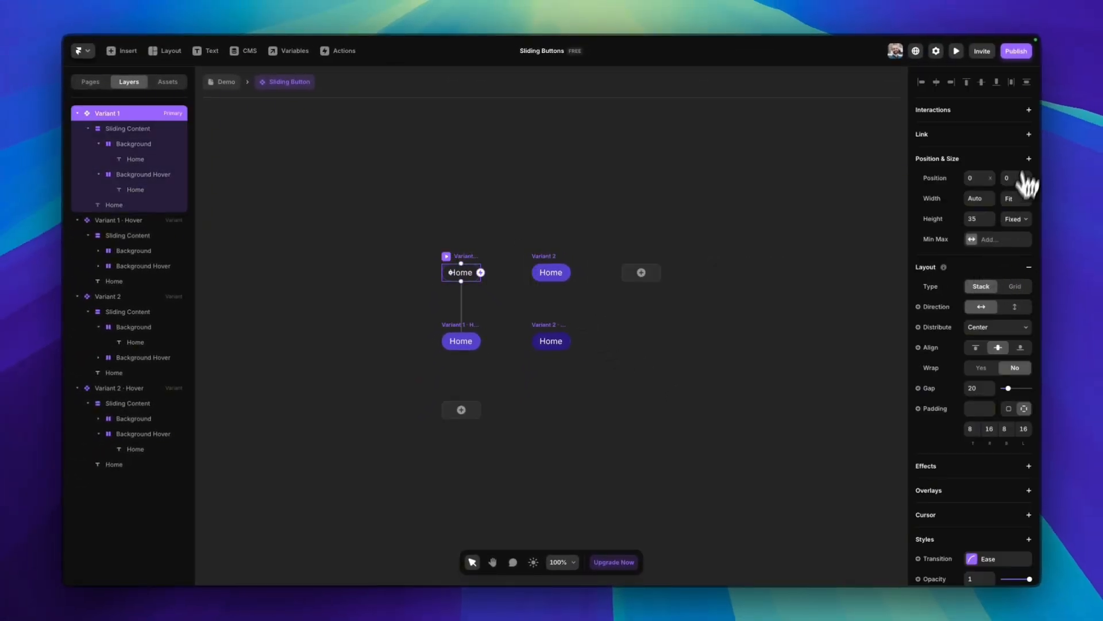
left_click(1028, 134)
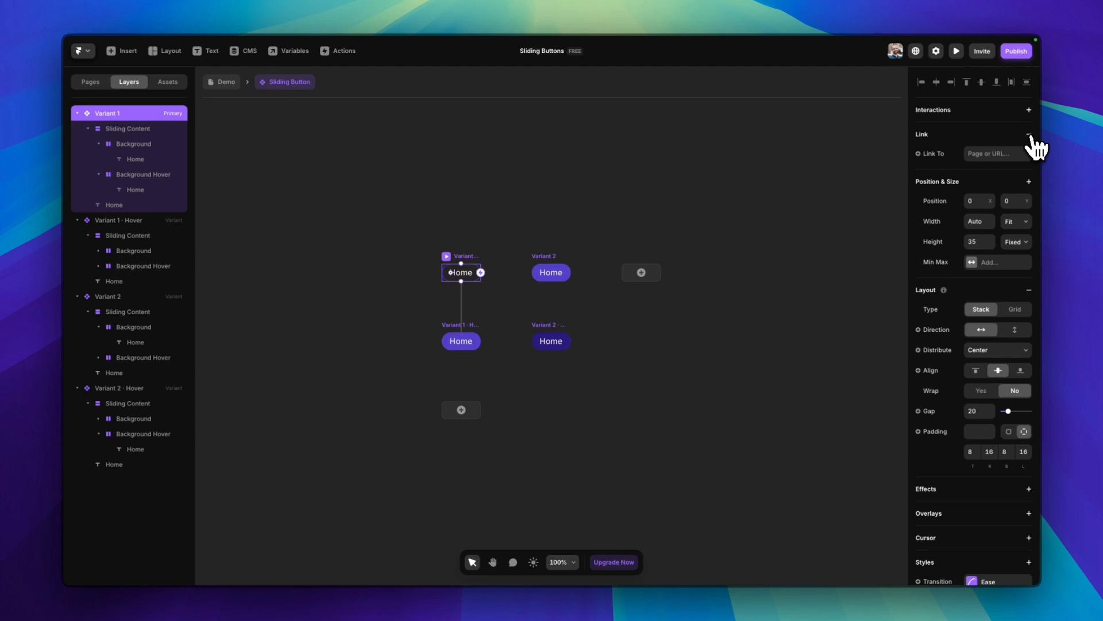
left_click(919, 154)
left_click(930, 170)
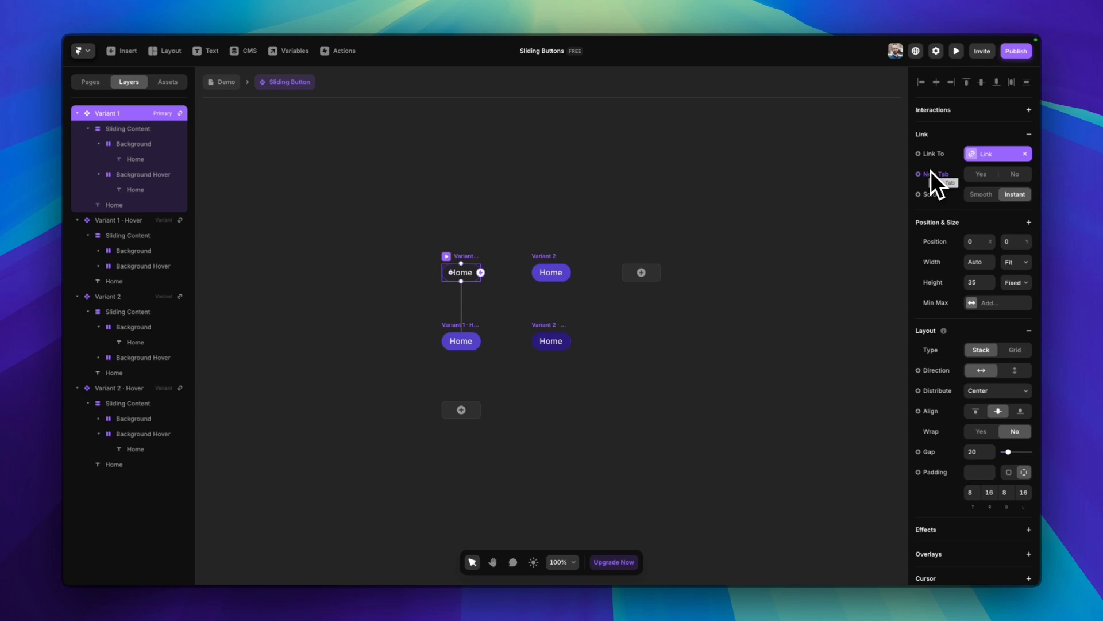
left_click(810, 254)
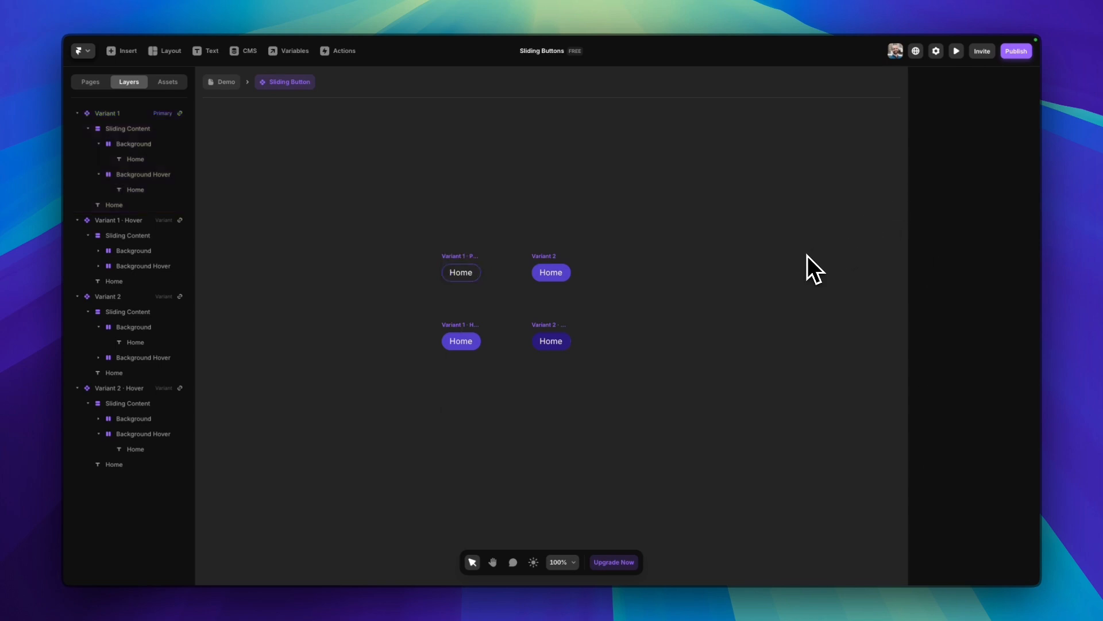
- Open the Navigation Bar component from the Demo page and duplicate the Sliding Button three times within the Desktop variant's Nav Links stack
left_click(226, 82)
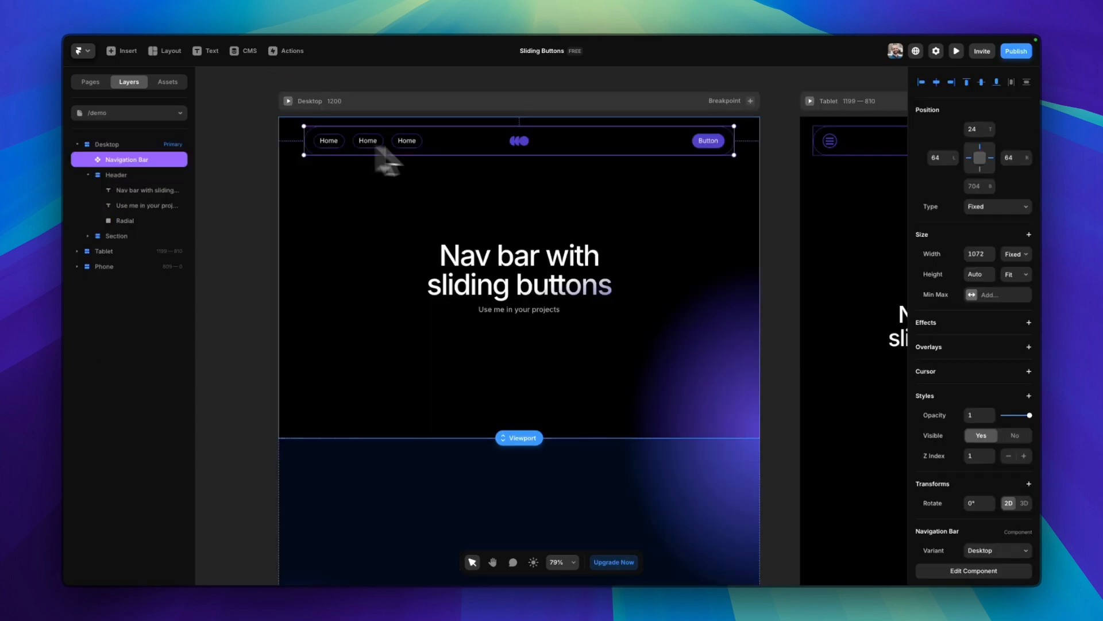
double_click(461, 143)
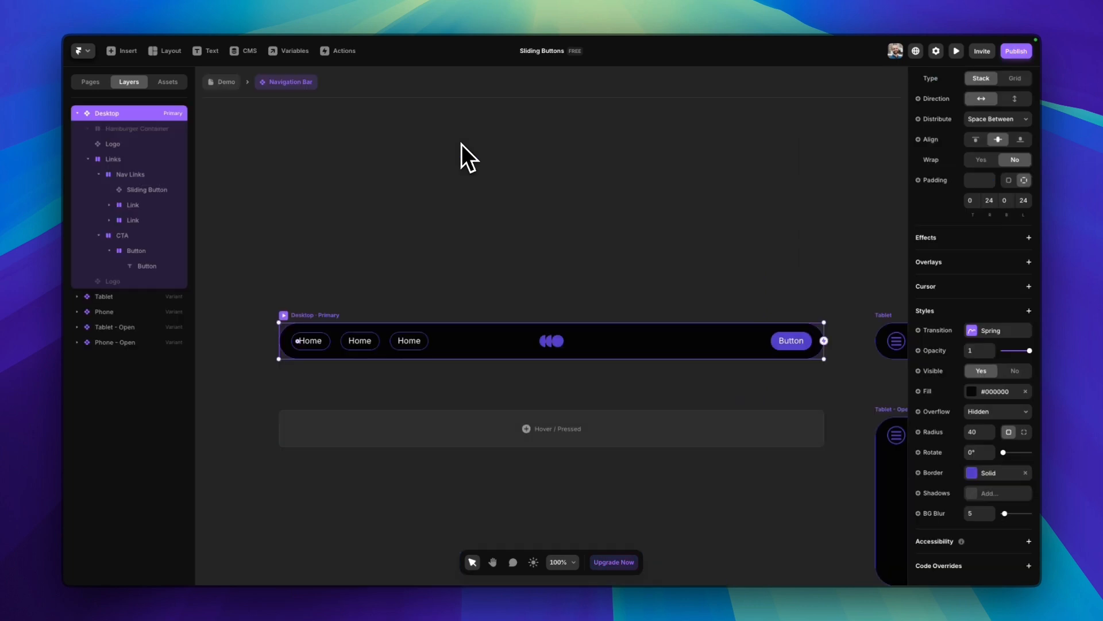
left_click(163, 192)
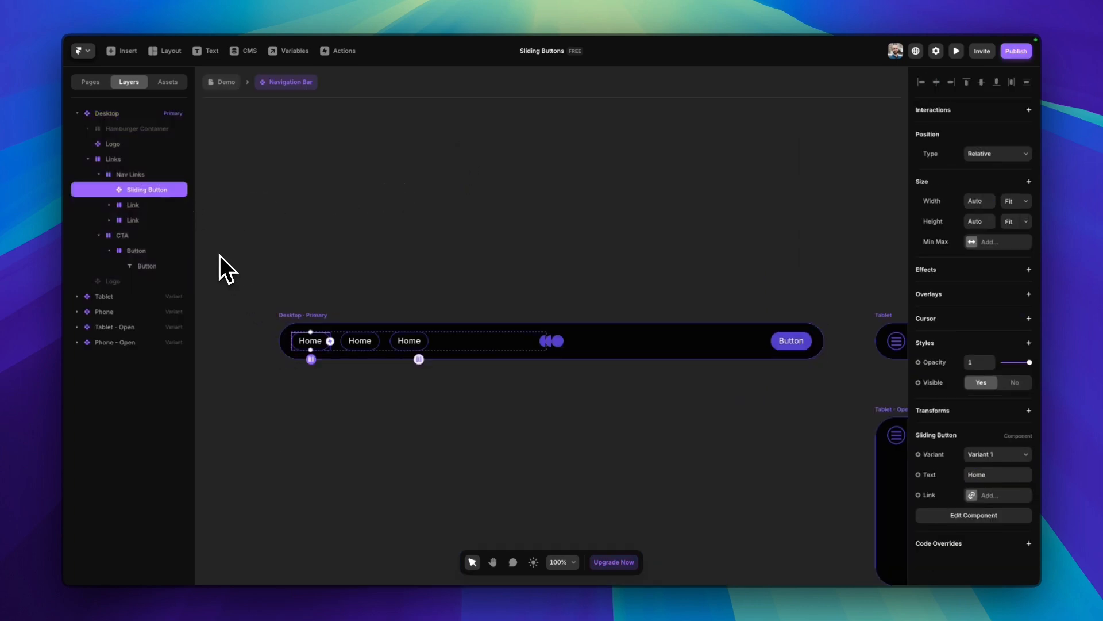
key("super+d")
key("super+d")
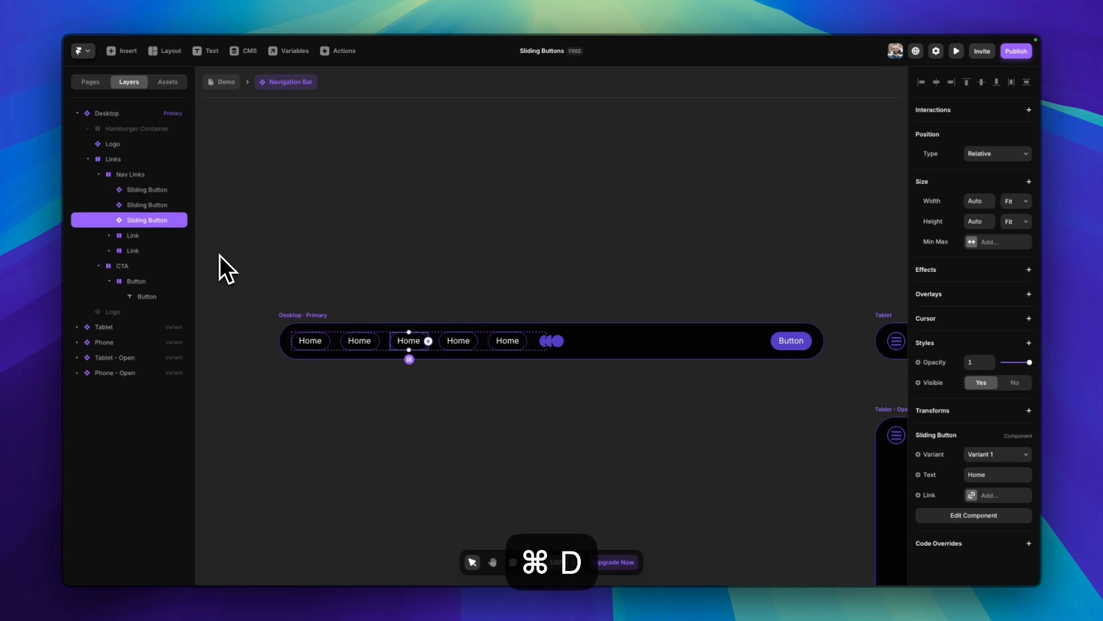
key("super+d")
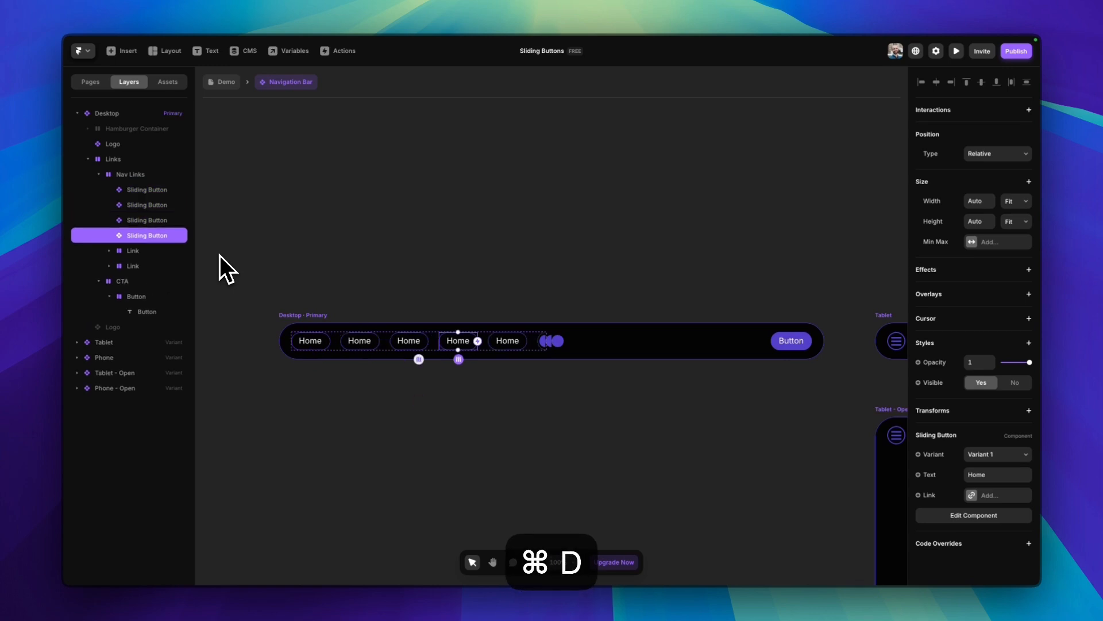
- Delete the two old Link stacks from Nav Links in the Desktop variant
left_click(137, 251)
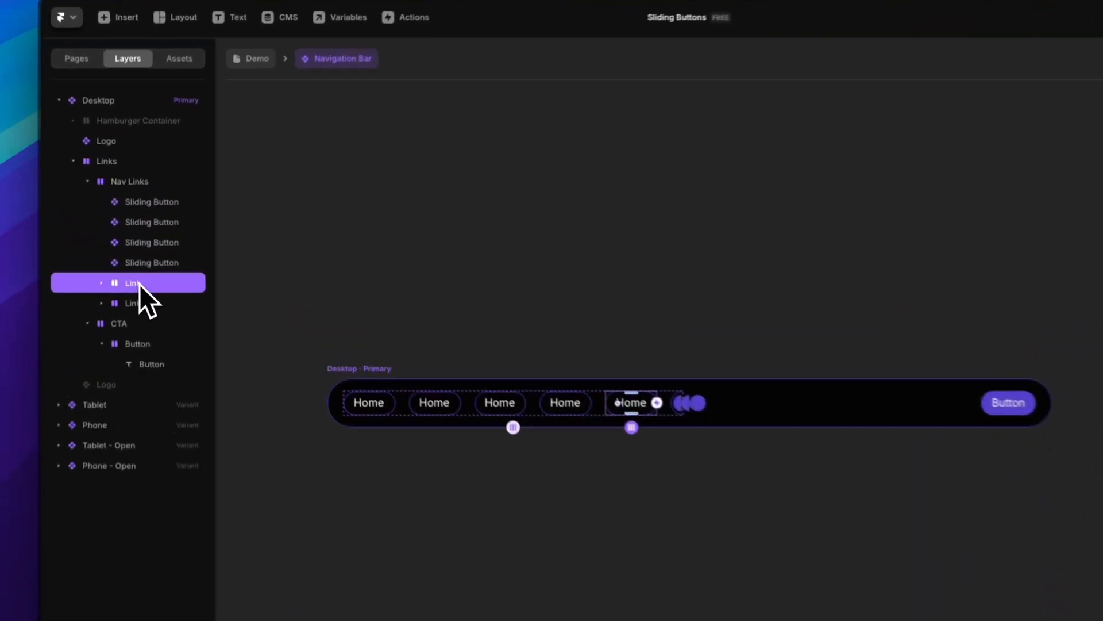
key("BackSpace")
left_click(139, 291)
key("BackSpace")
- Move the fourth Sliding Button from Nav Links into the CTA stack and delete the old Button there
left_click(153, 269)
left_click_drag(153, 269, 144, 301)
left_click(145, 290)
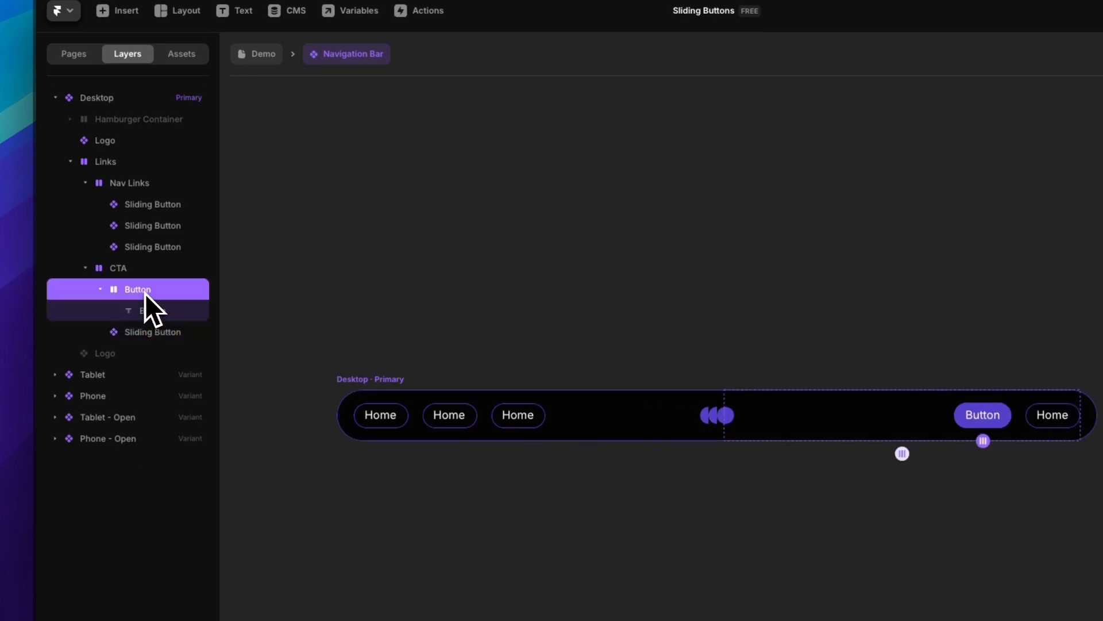
key("BackSpace")
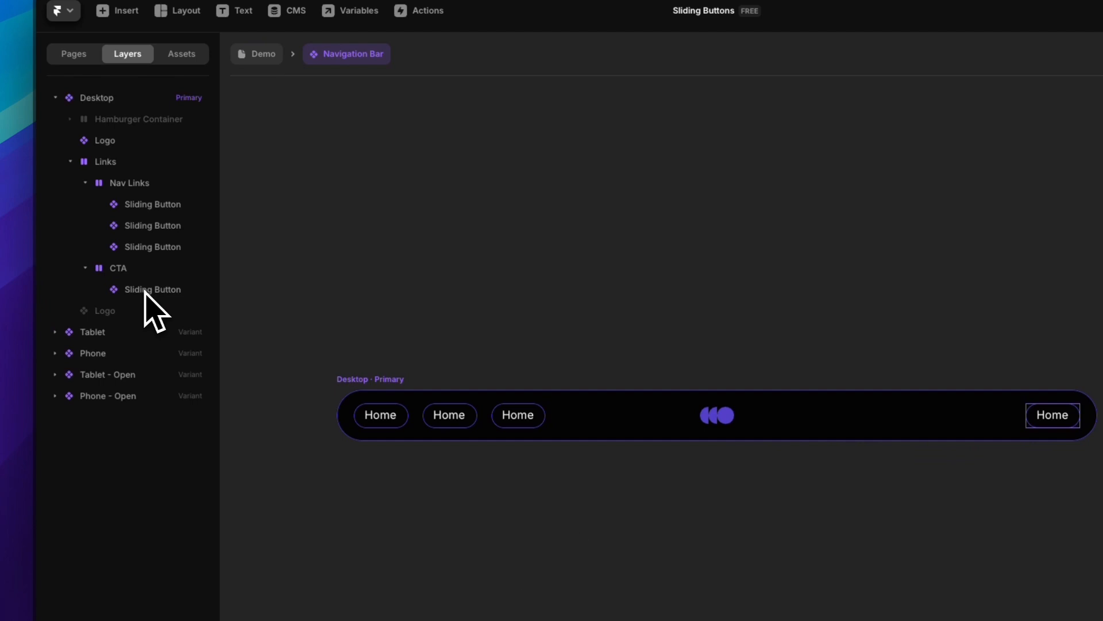
- Set the text of the second Nav Links button to About and the third to Contact
left_click(162, 226)
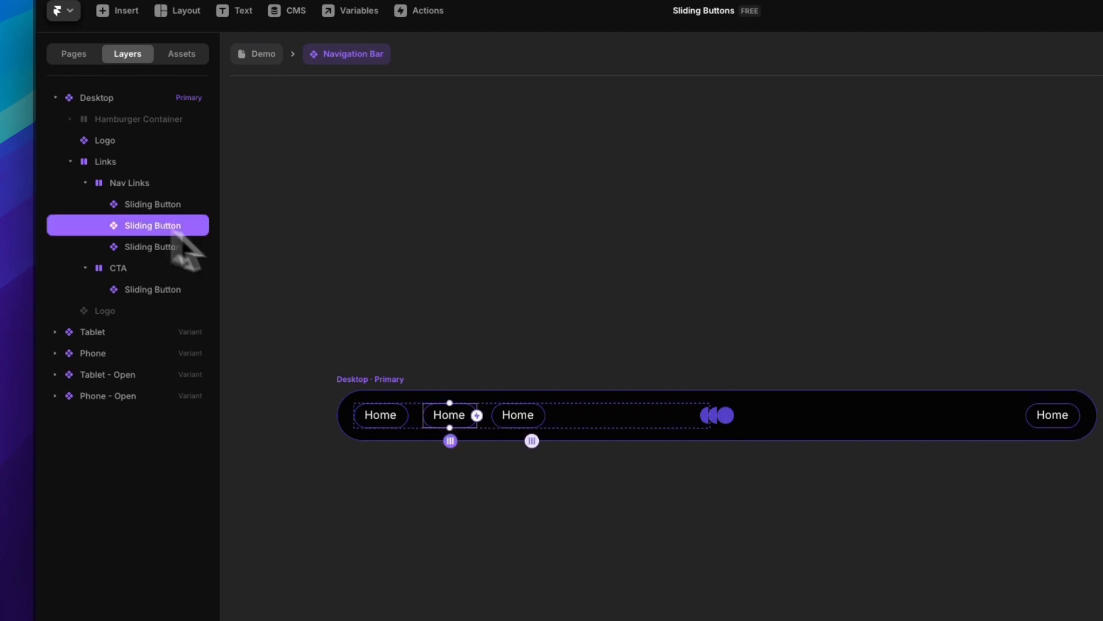
left_click(979, 439)
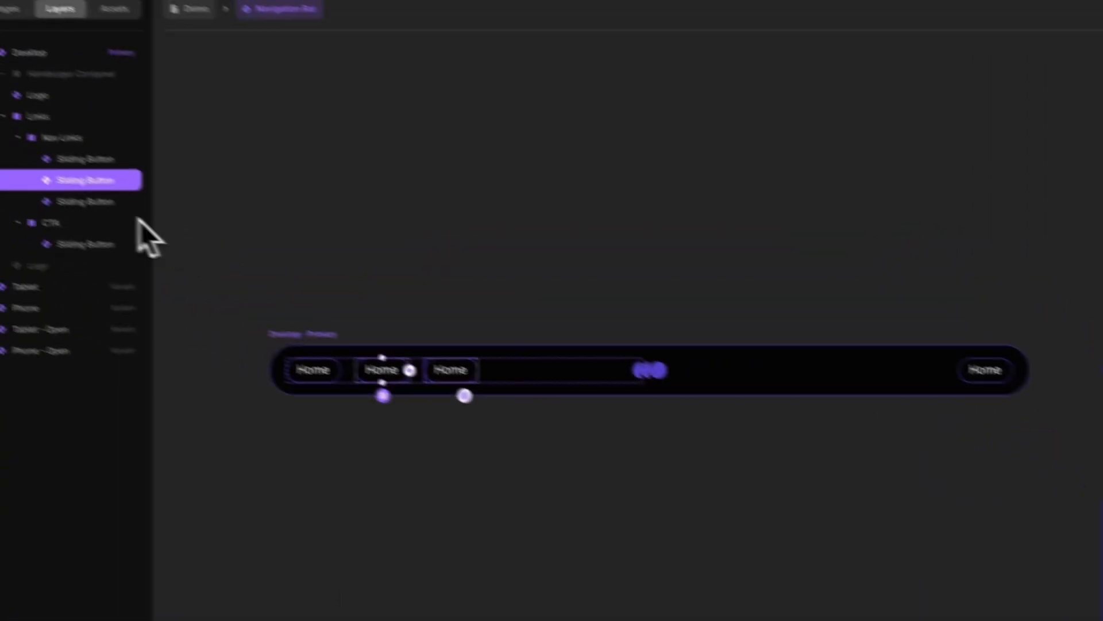
left_click(129, 201)
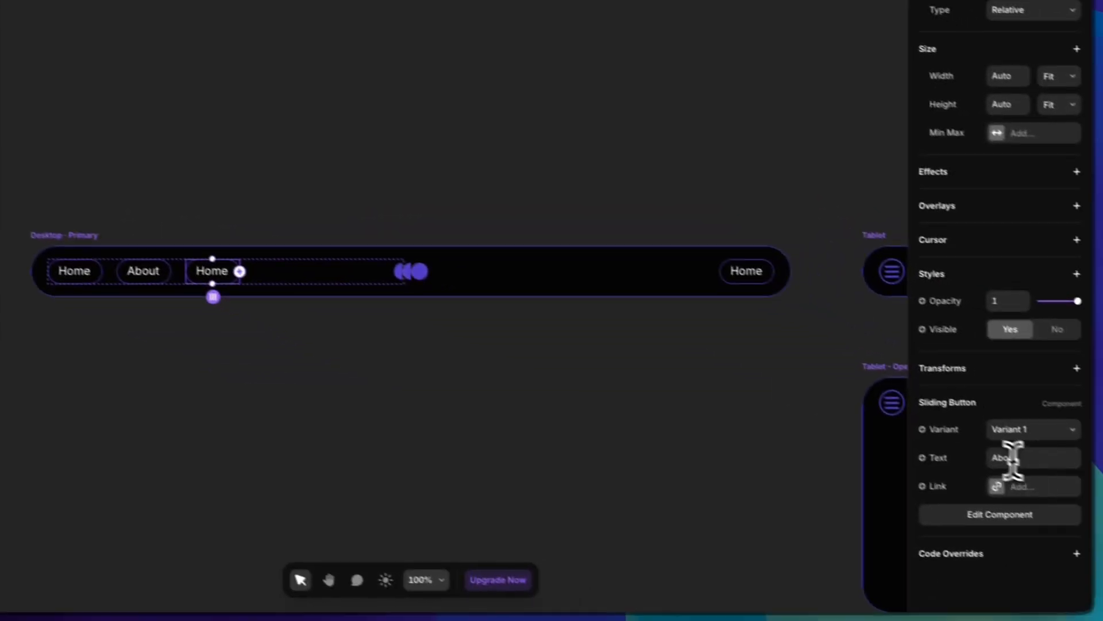
left_click(1011, 459)
type("Contact")
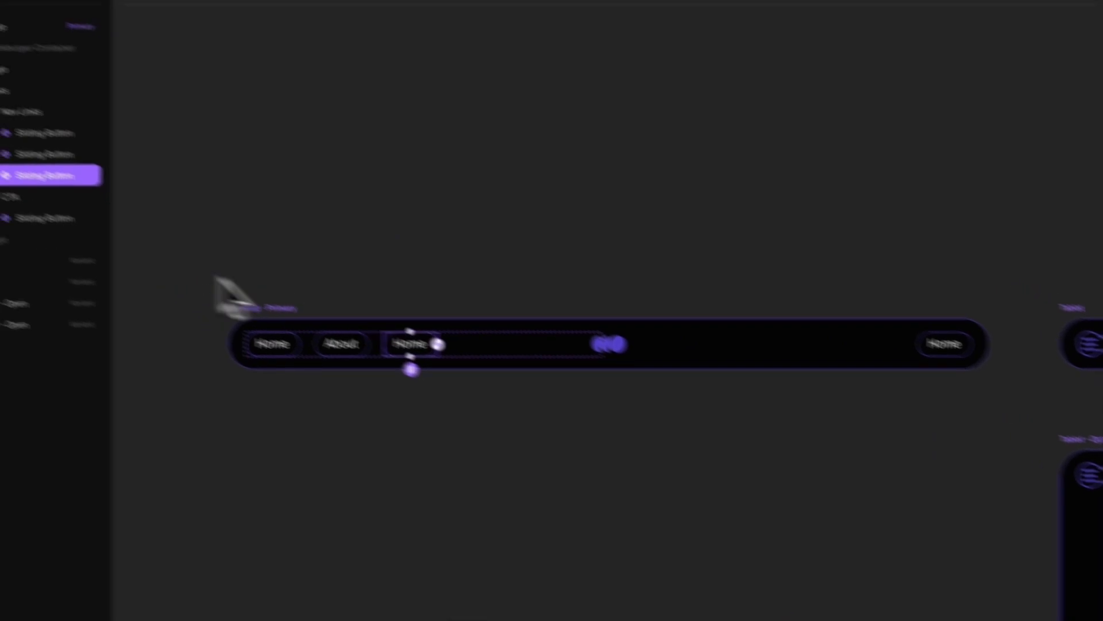
- Set the CTA Sliding Button's text to Get Started and switch it to Variant 2
left_click(130, 259)
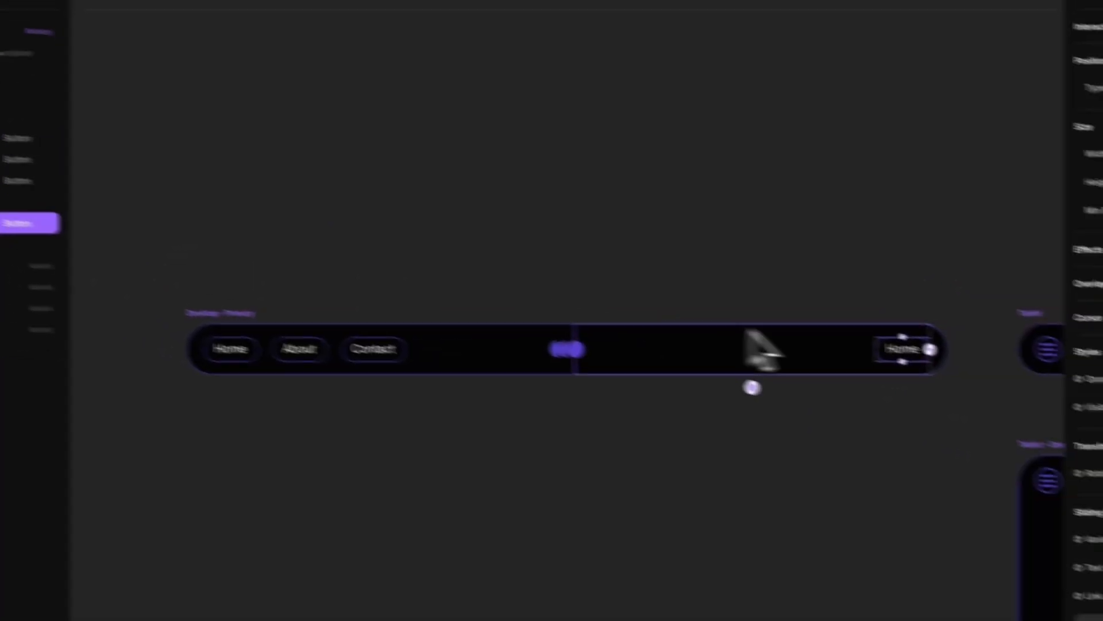
left_click(979, 489)
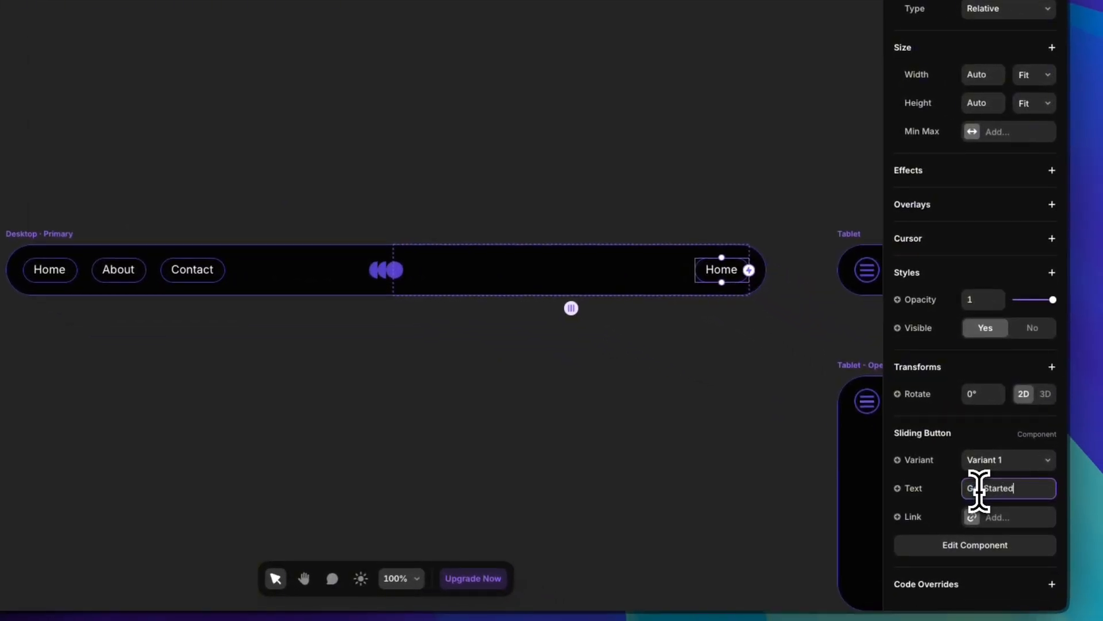
type("Get Started")
left_click(1003, 463)
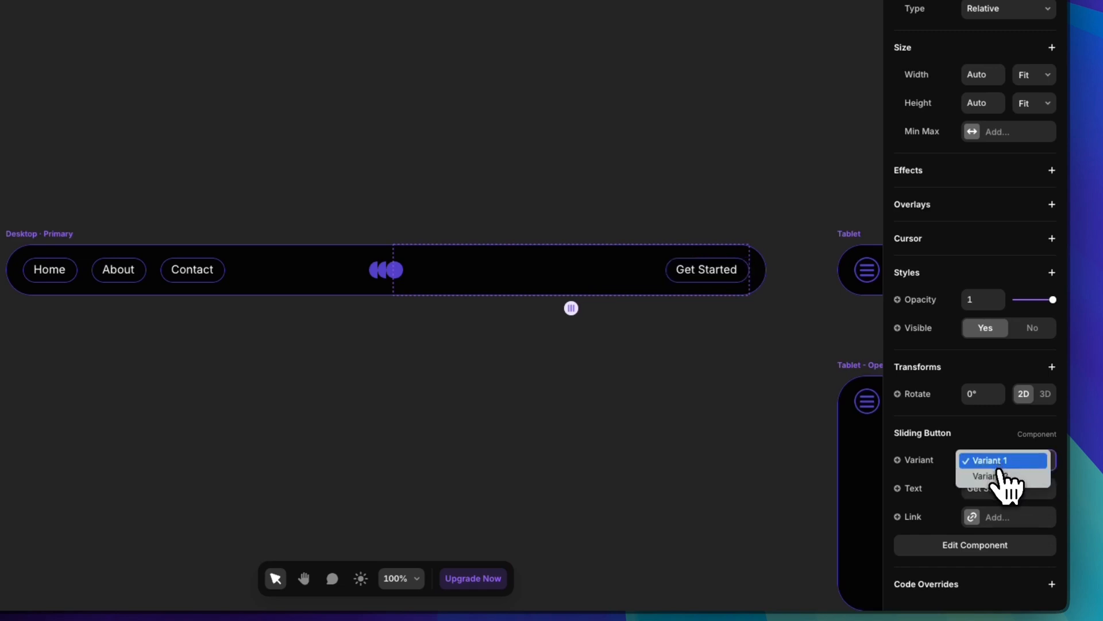
left_click(1000, 475)
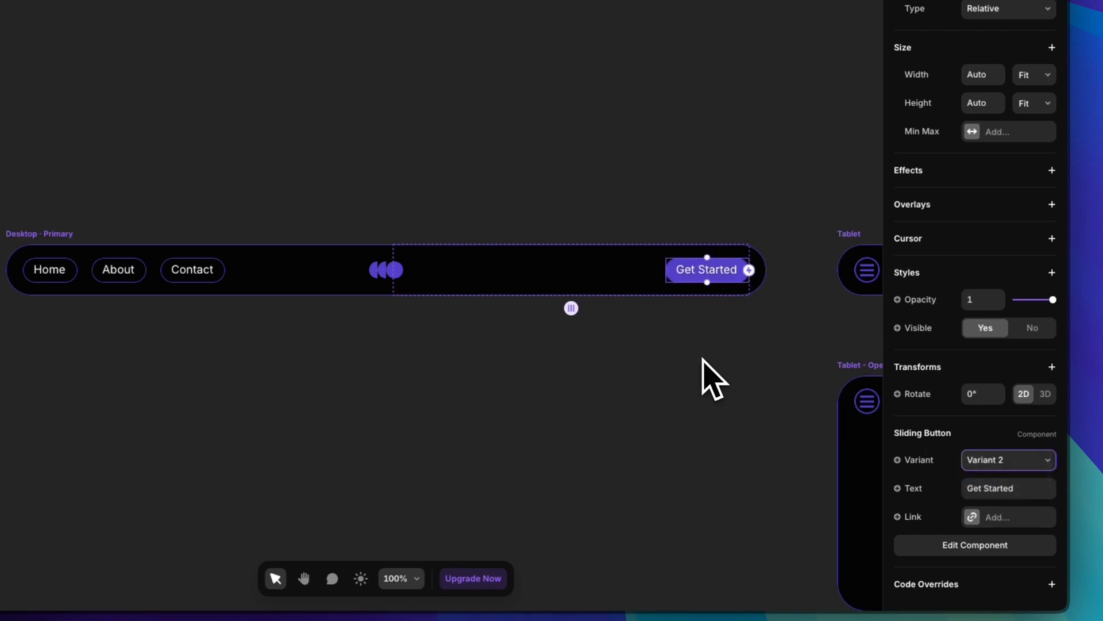
left_click(700, 337)
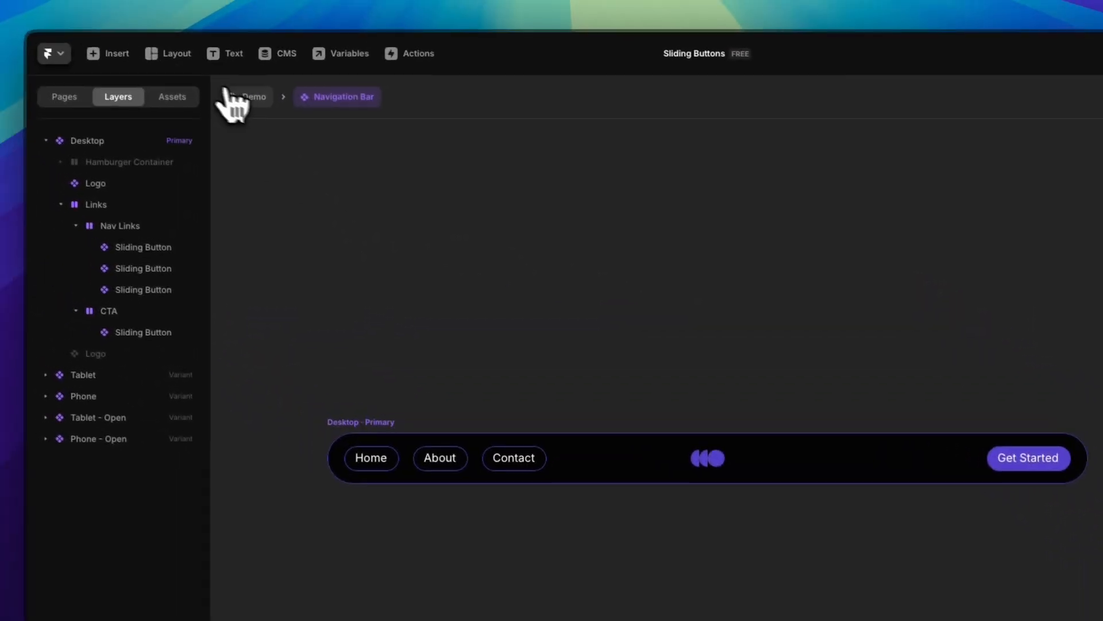
- Return to the Demo page and preview it with the updated navigation bar
left_click(247, 96)
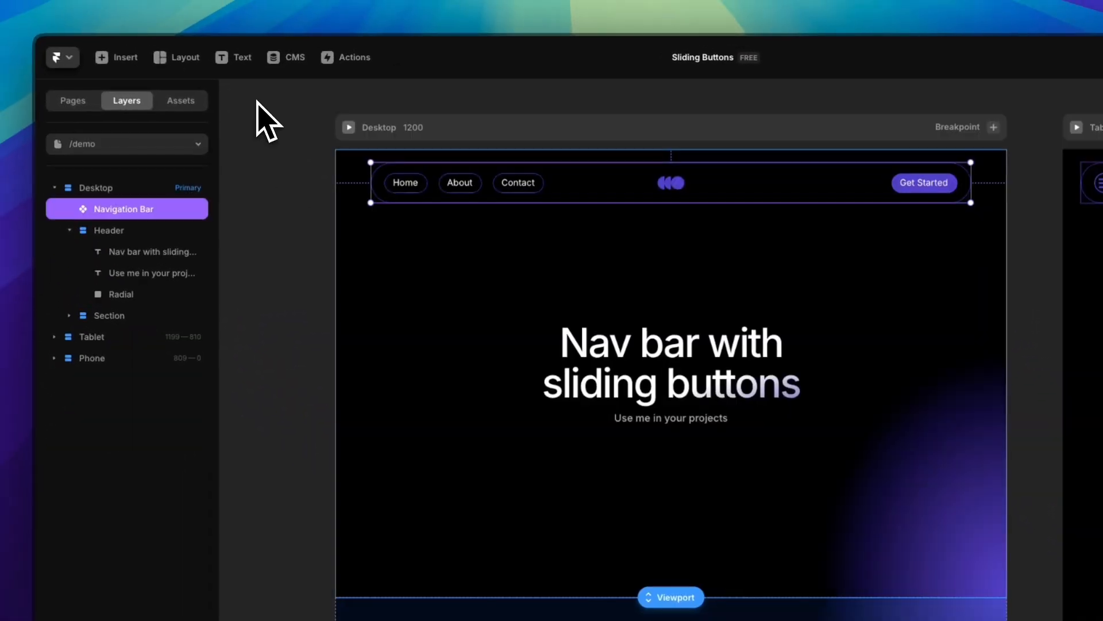
left_click(313, 208)
key("super+p")
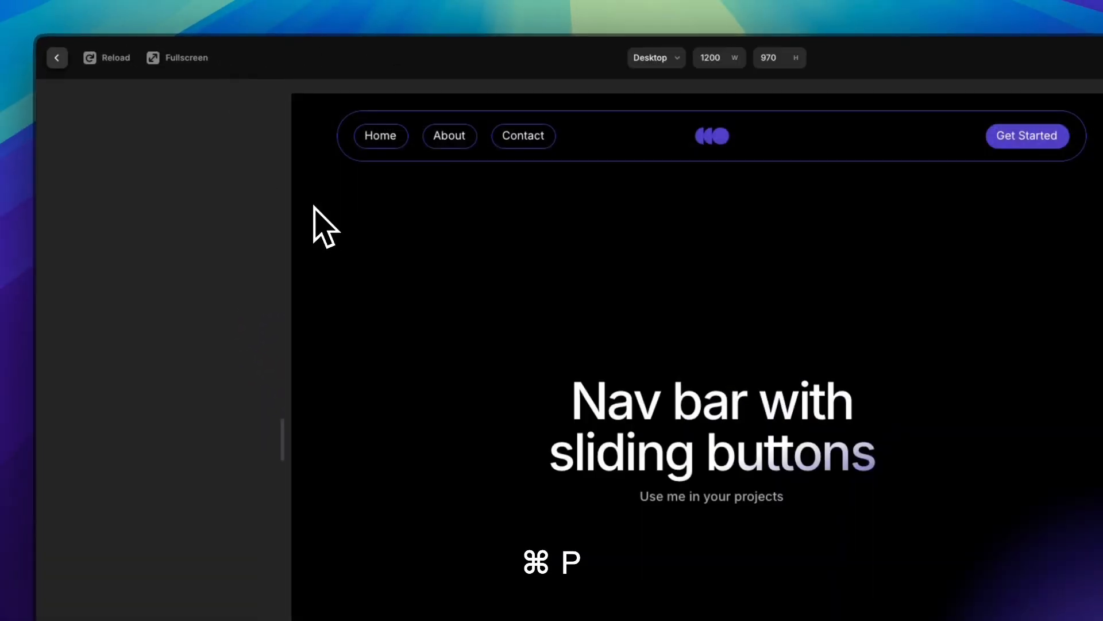